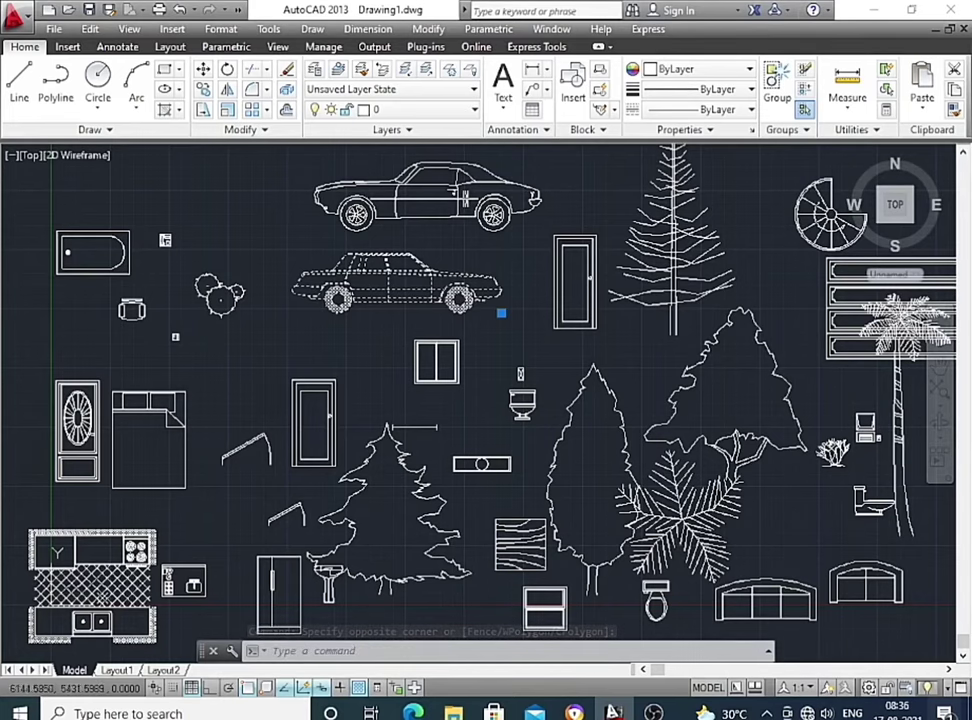
# Erase most blocks, including the car, tree, kitchen, fridge, toilet and sofa
pyautogui.click(456, 350)
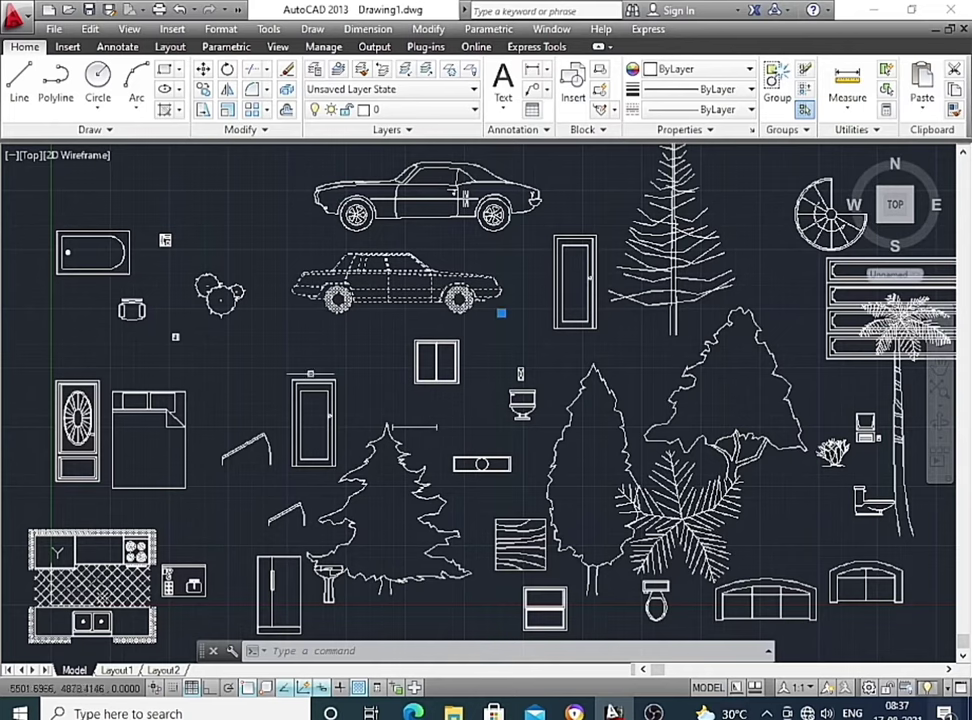
pyautogui.click(27, 210)
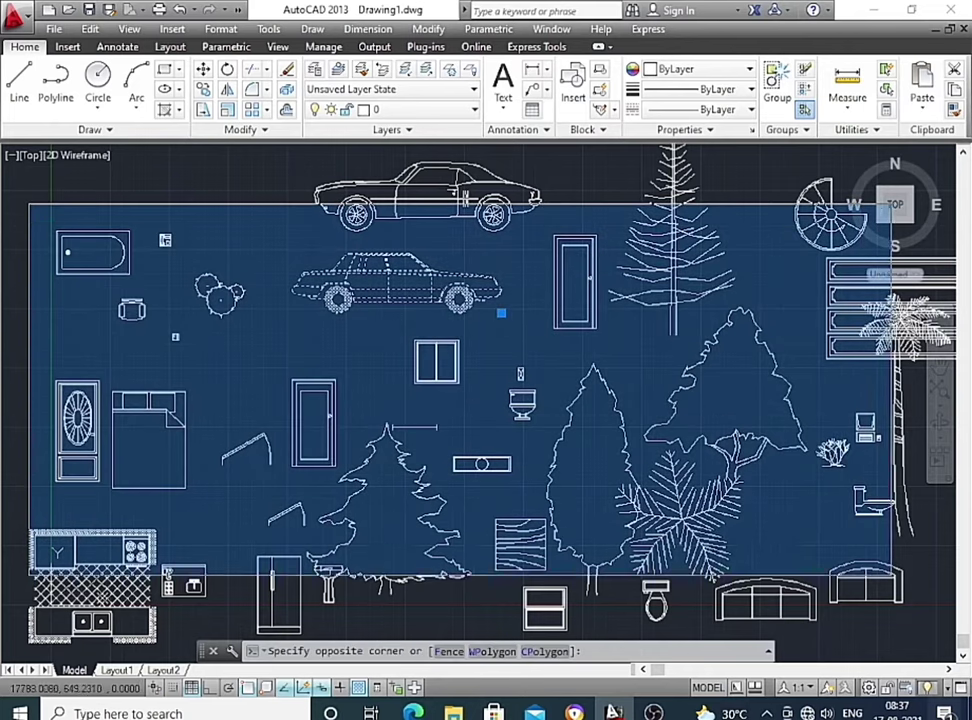
pyautogui.click(945, 618)
pyautogui.press('Delete')
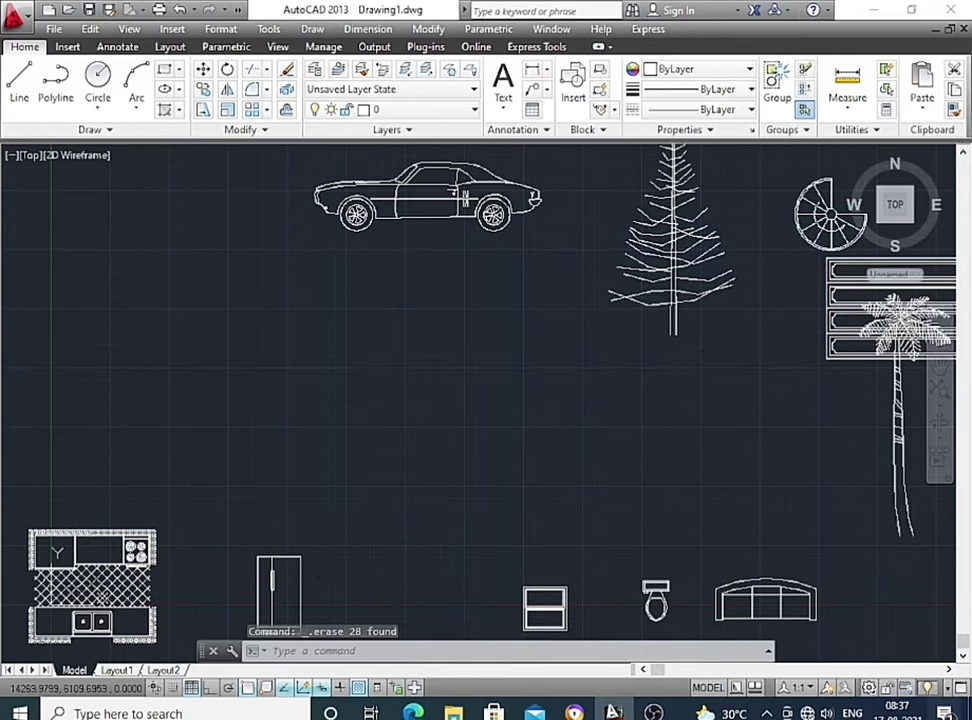
pyautogui.click(706, 218)
pyautogui.click(322, 185)
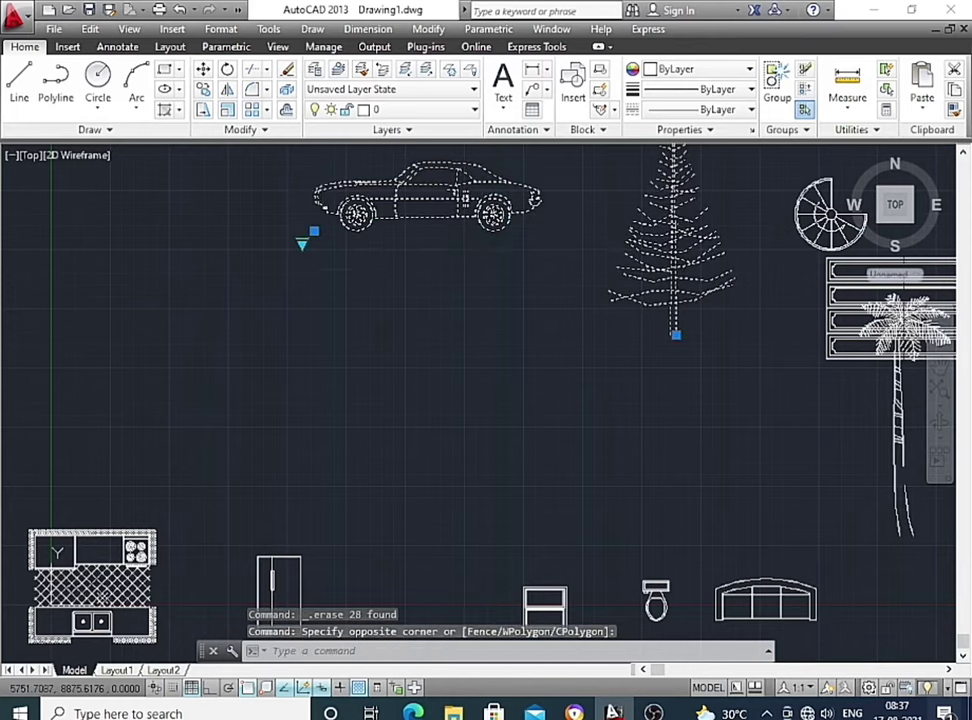
pyautogui.press('Delete')
pyautogui.click(20, 365)
pyautogui.moveTo(87, 459); pyautogui.dragTo(87, 371, button='middle')
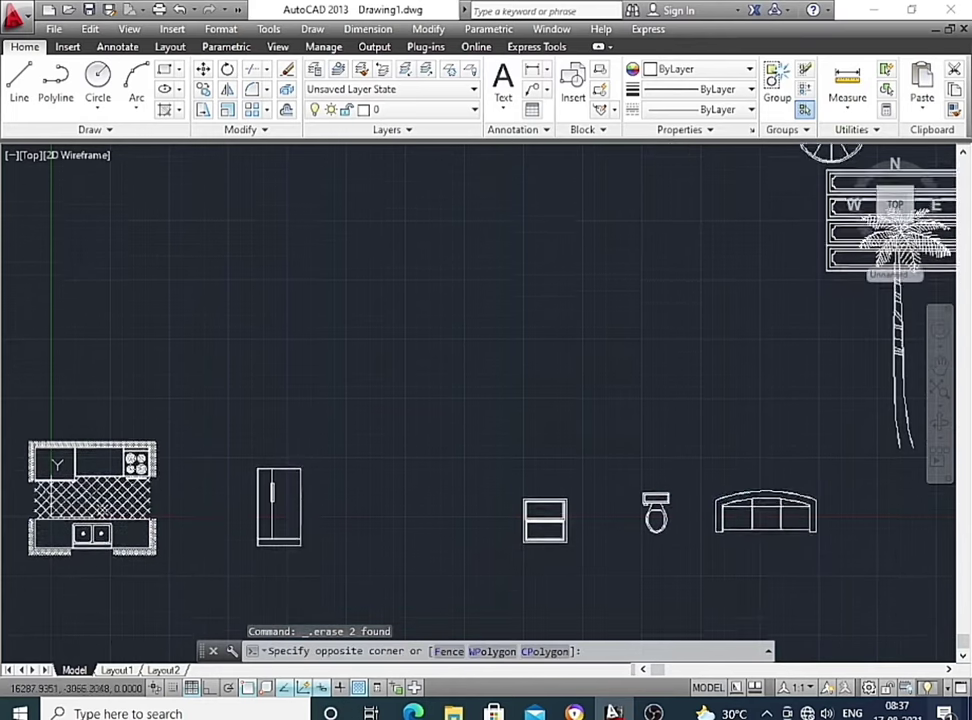
pyautogui.click(830, 570)
pyautogui.press('Delete')
# Erase the remaining palm tree, spiral stair and bookshelf, then recentre the empty drawing
pyautogui.click(850, 422)
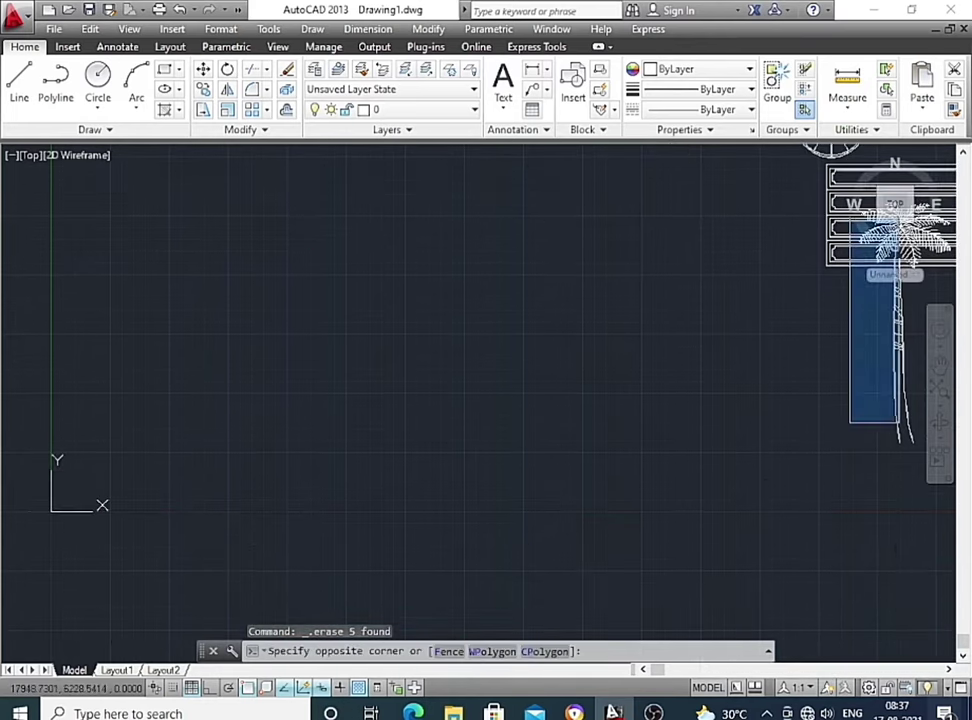
pyautogui.click(897, 268)
pyautogui.moveTo(831, 275); pyautogui.dragTo(696, 450, button='middle')
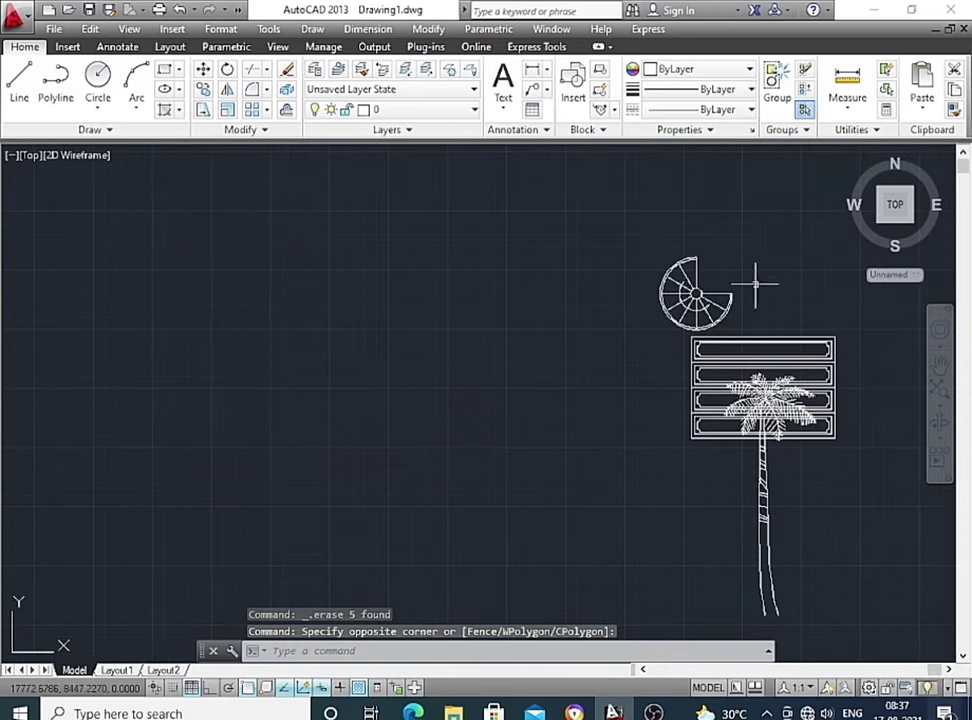
pyautogui.click(727, 343)
pyautogui.click(783, 629)
pyautogui.moveTo(711, 522); pyautogui.dragTo(711, 469, button='middle')
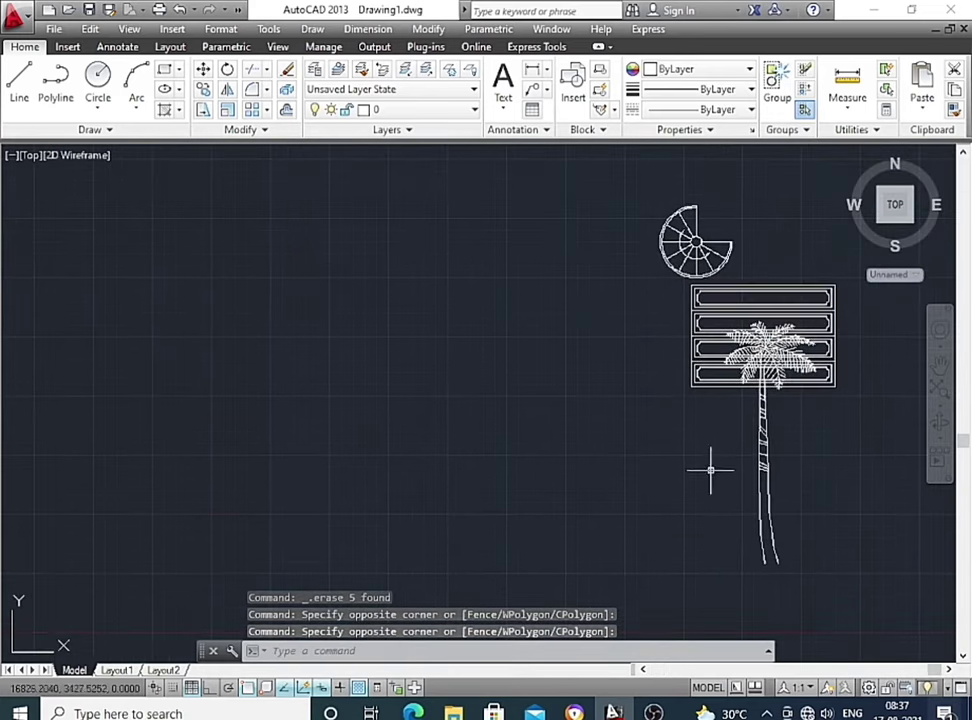
pyautogui.click(760, 440)
pyautogui.click(730, 385)
pyautogui.click(670, 226)
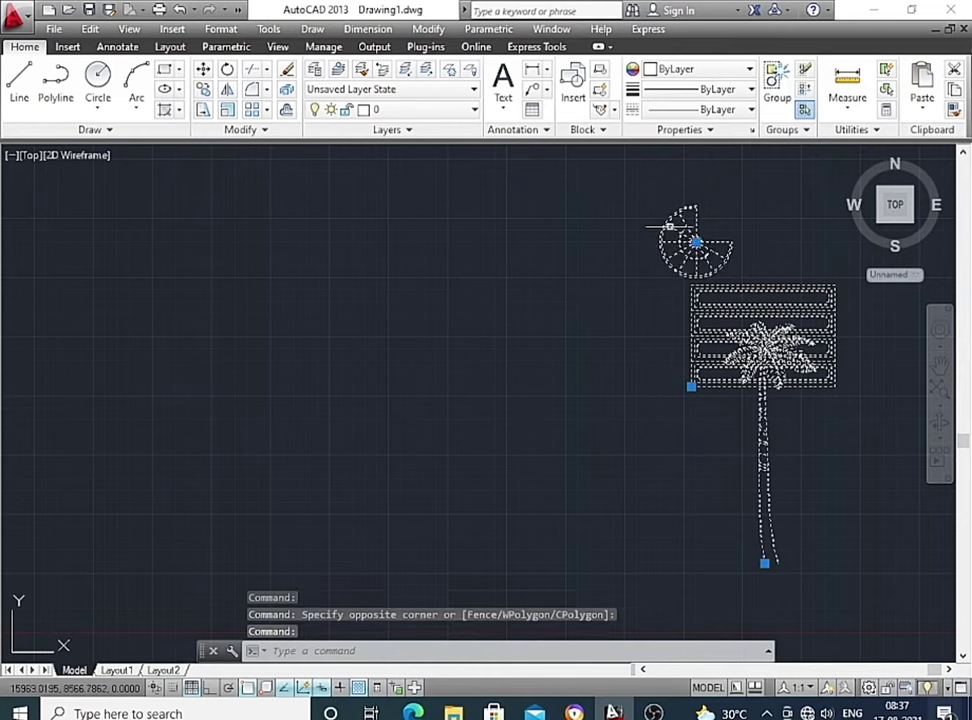
pyautogui.press('Delete')
pyautogui.scroll(-2, 458, 377)
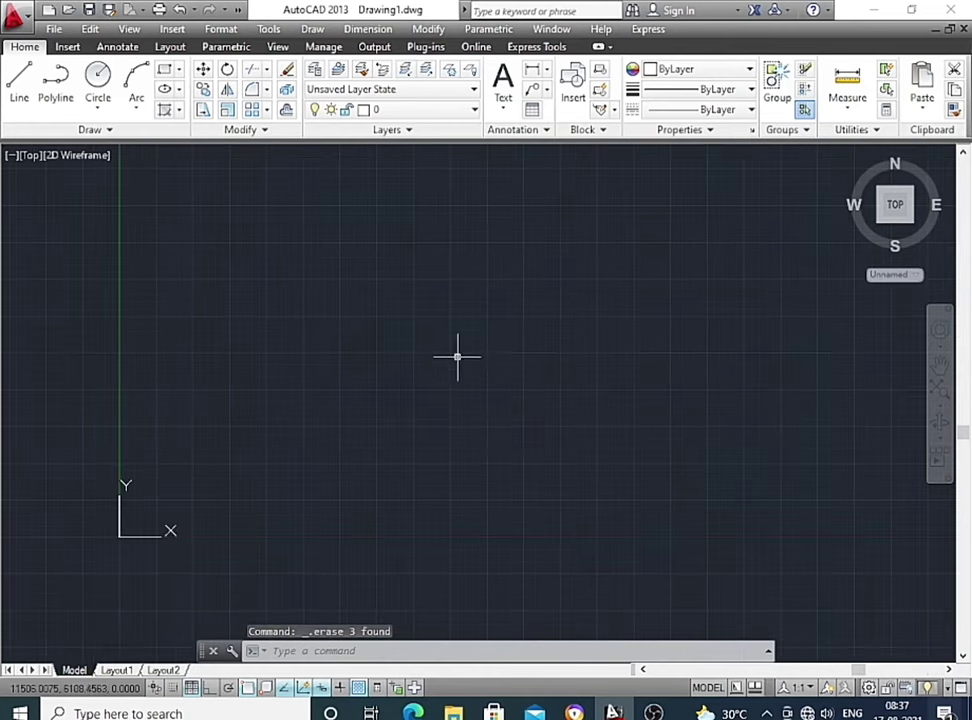
pyautogui.moveTo(457, 356); pyautogui.dragTo(403, 423, button='middle')
# Open the Tool Palettes with Ctrl+3 to show the Architectural sample blocks
pyautogui.hotkey('ctrl', '3')
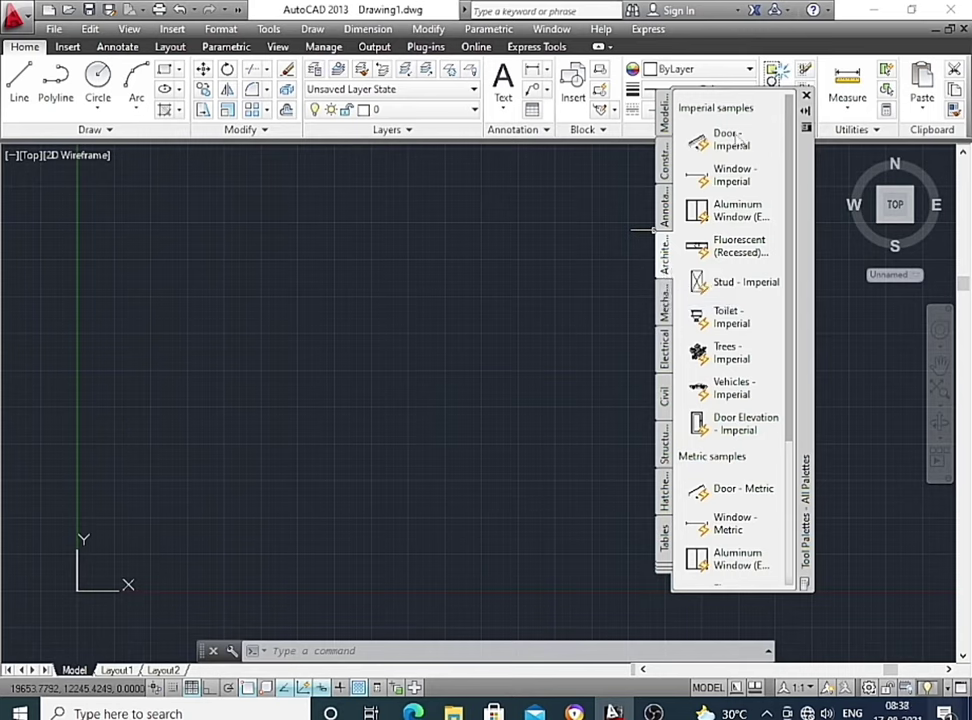
# Place the Door - Imperial and aluminium window elevation blocks in the drawing
pyautogui.moveTo(735, 140); pyautogui.dragTo(472, 378)
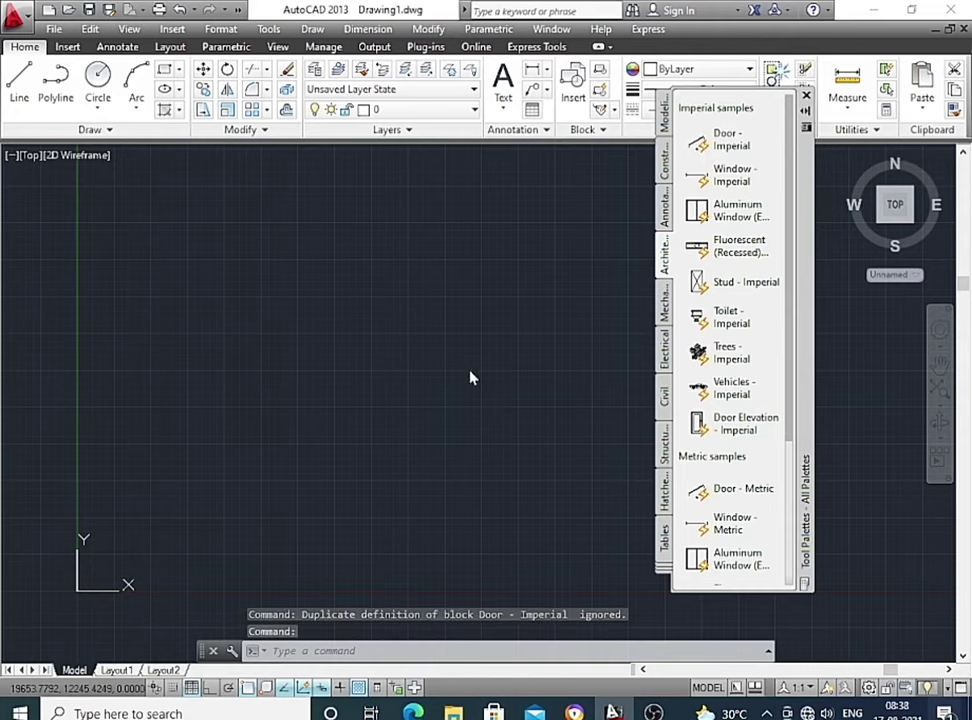
pyautogui.scroll(3, 472, 378)
pyautogui.scroll(2, 499, 386)
pyautogui.scroll(2, 495, 412)
pyautogui.scroll(-3, 495, 358)
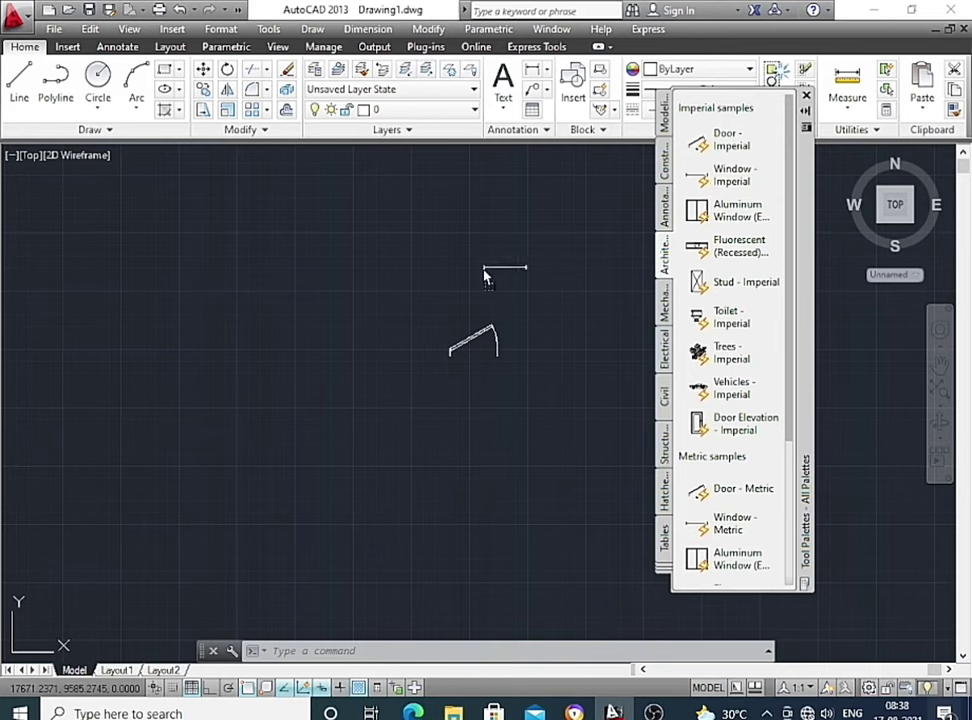
pyautogui.scroll(3, 460, 277)
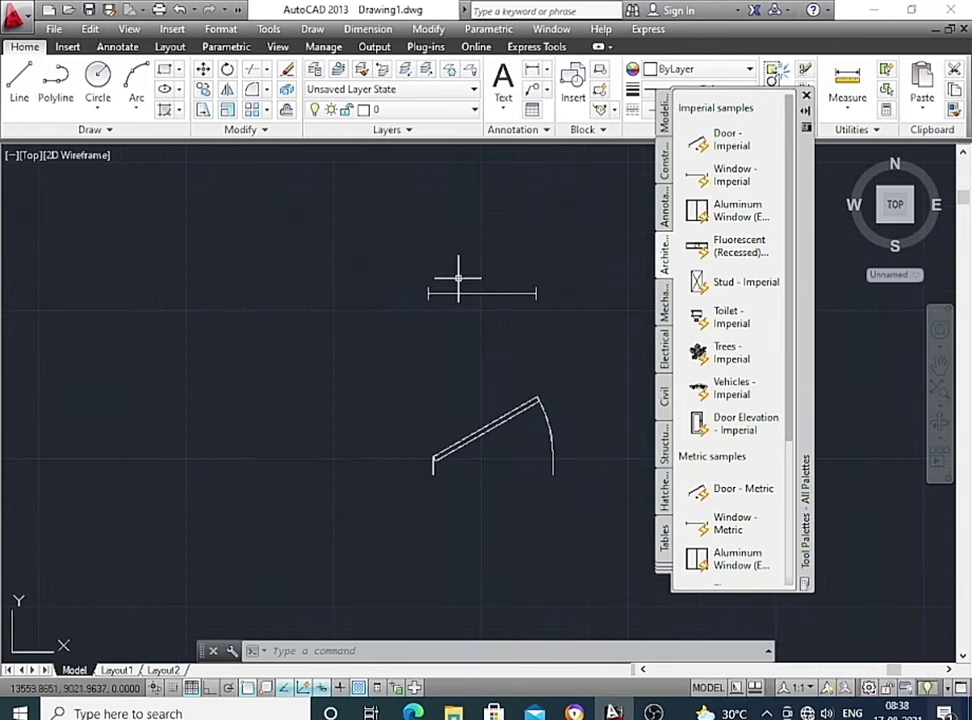
pyautogui.click(745, 219)
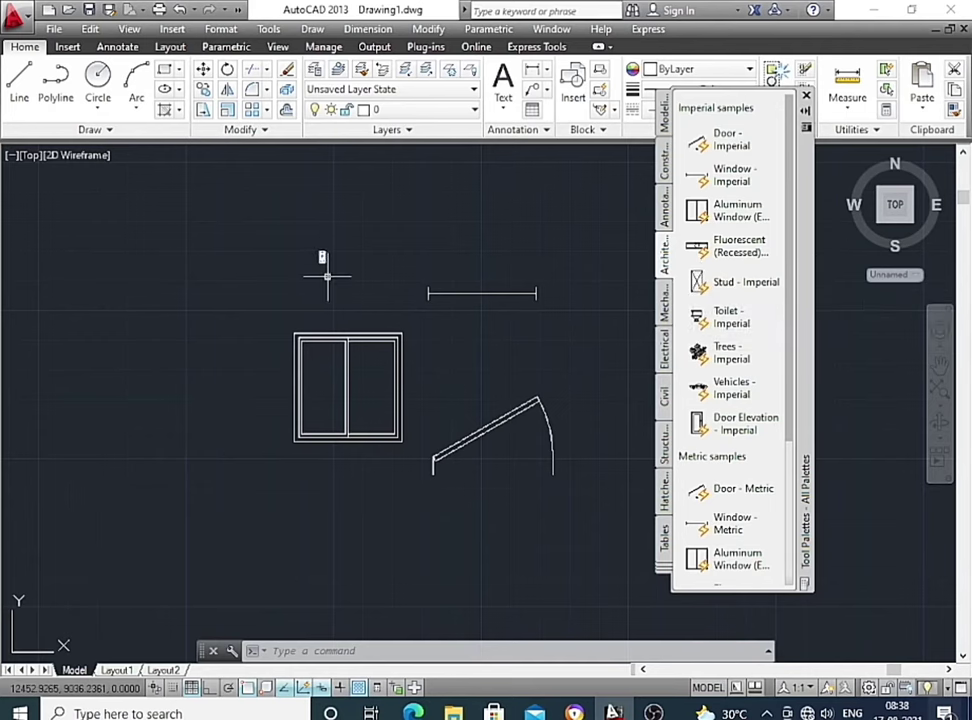
# Place the Toilet - Imperial block to the left of the window
pyautogui.scroll(1, 327, 265)
pyautogui.scroll(1, 330, 256)
pyautogui.click(730, 317)
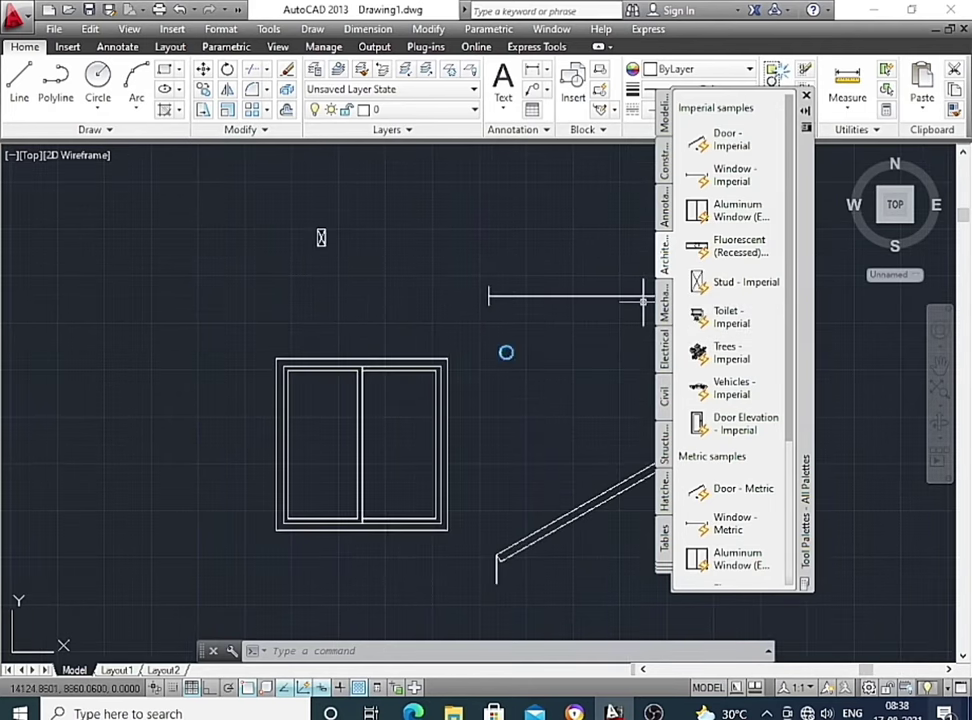
pyautogui.click(201, 272)
pyautogui.scroll(-3, 726, 372)
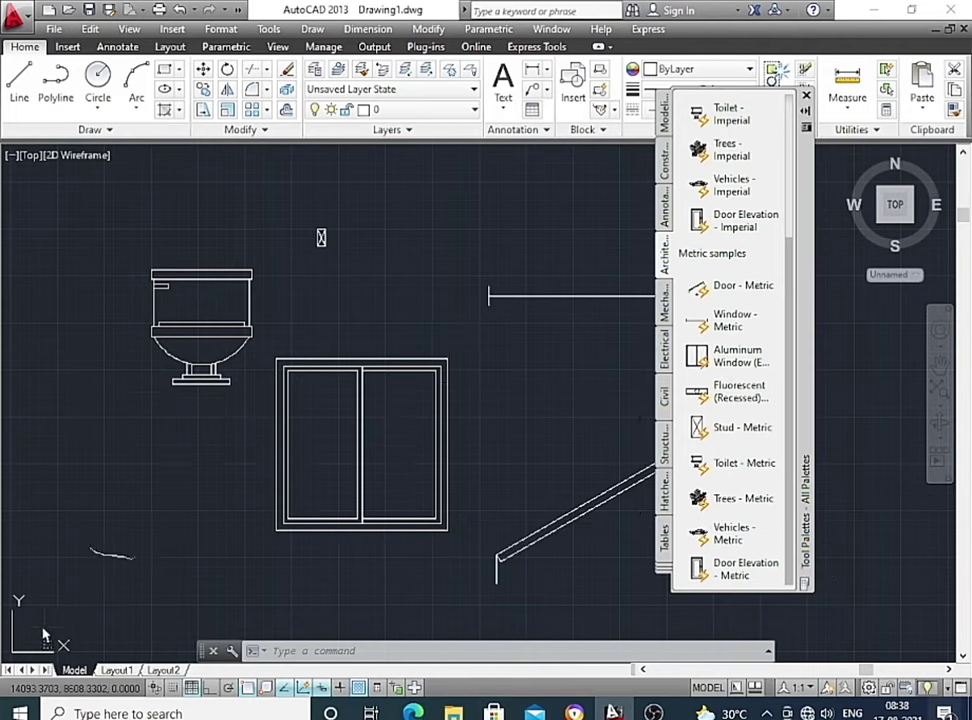
pyautogui.scroll(-2, 272, 594)
pyautogui.scroll(1, 272, 594)
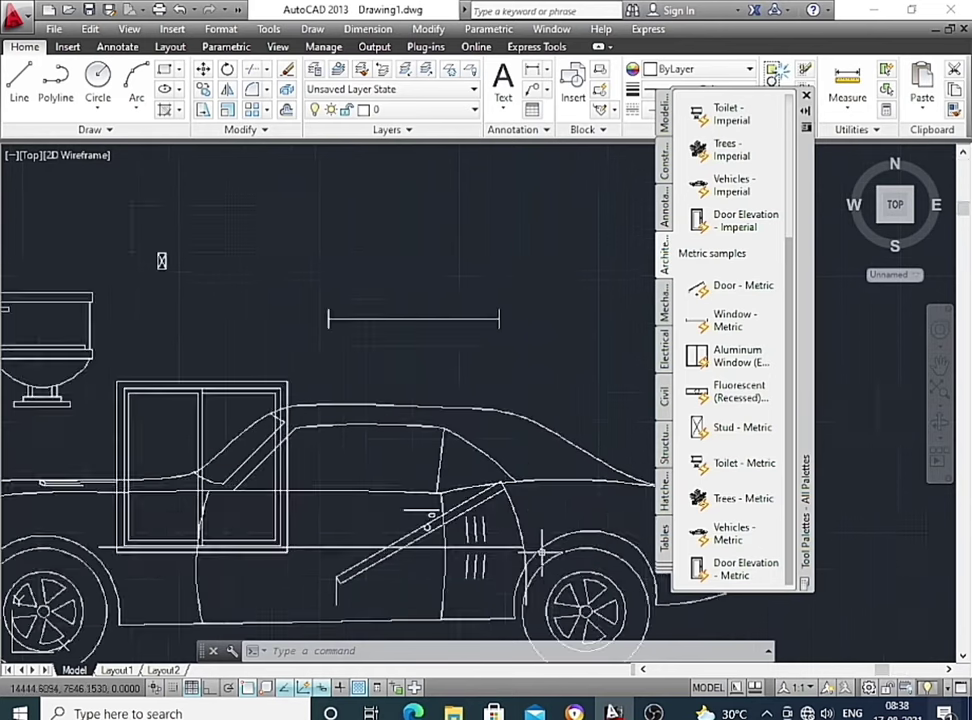
pyautogui.scroll(-1, 272, 594)
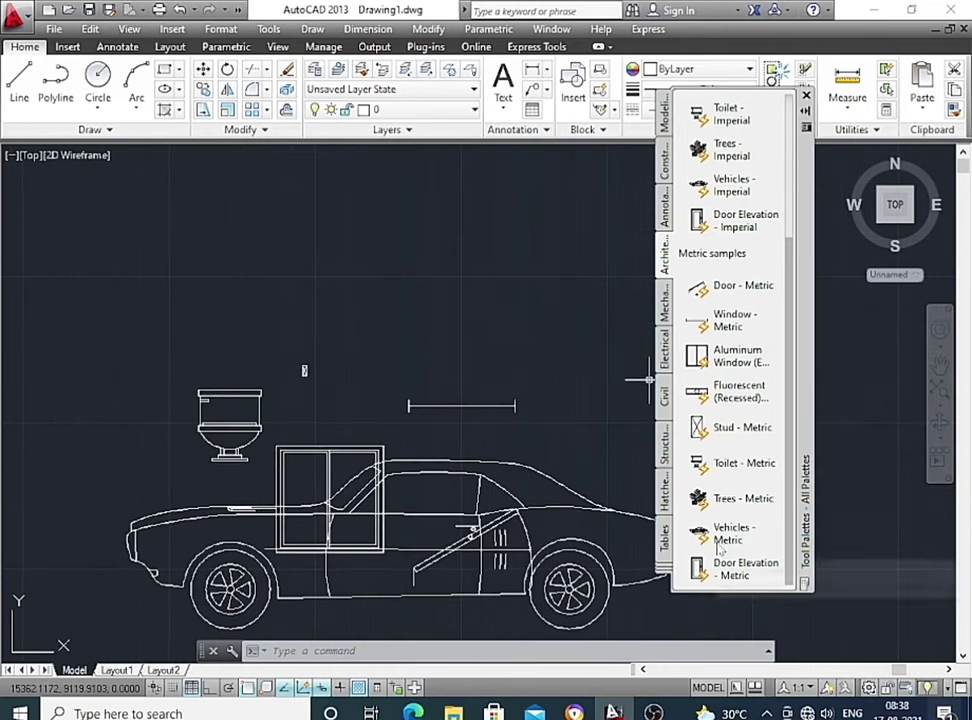
pyautogui.scroll(3, 725, 543)
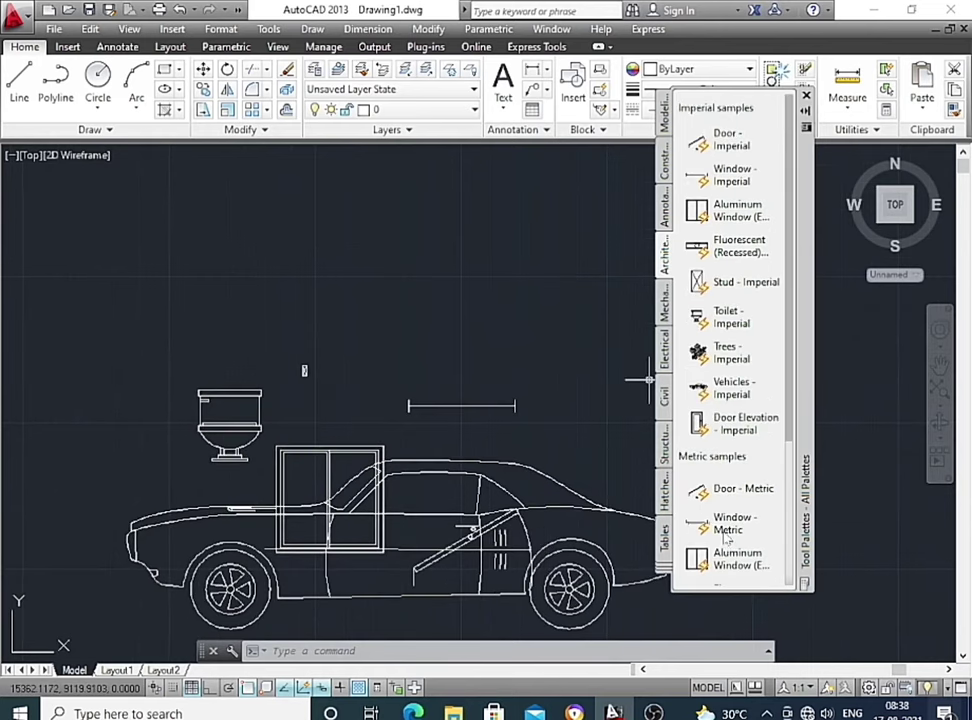
# Close the Tool Palettes and open DesignCenter with Ctrl+2
pyautogui.hotkey('ctrl', '2')
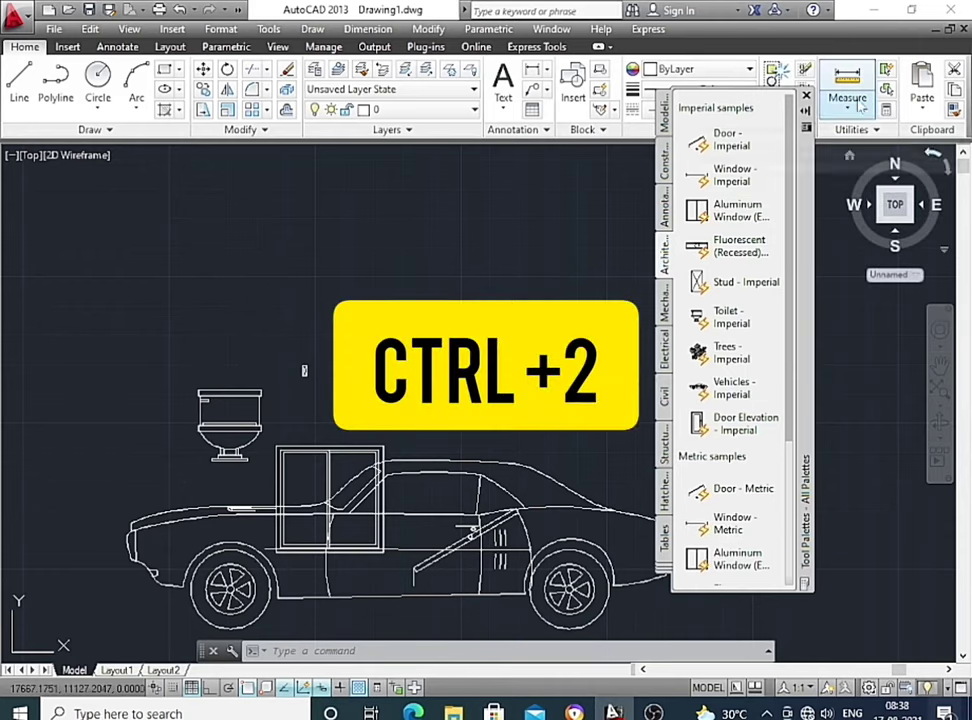
pyautogui.click(806, 95)
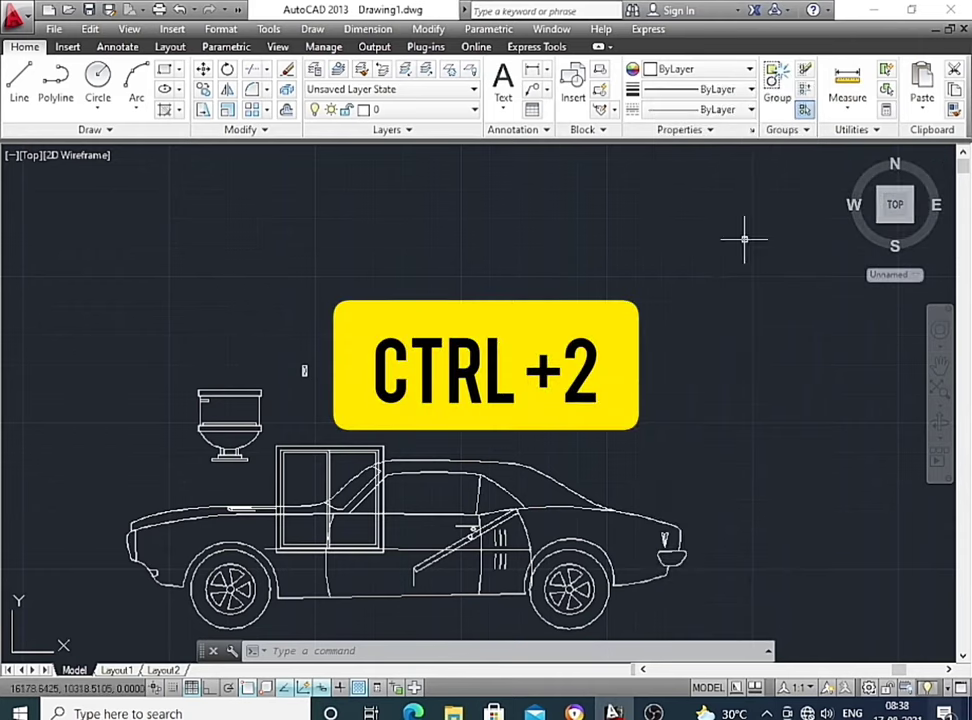
pyautogui.hotkey('ctrl', '2')
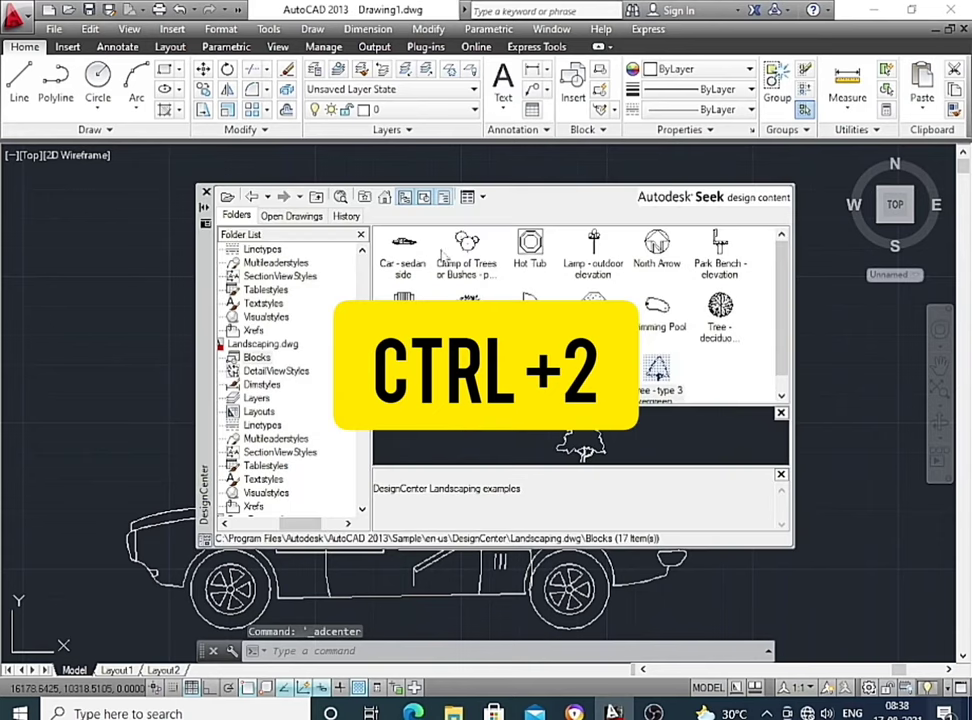
# Browse Sample > en-us > DesignCenter and open the Home - Space Planner.dwg blocks
pyautogui.click(385, 199)
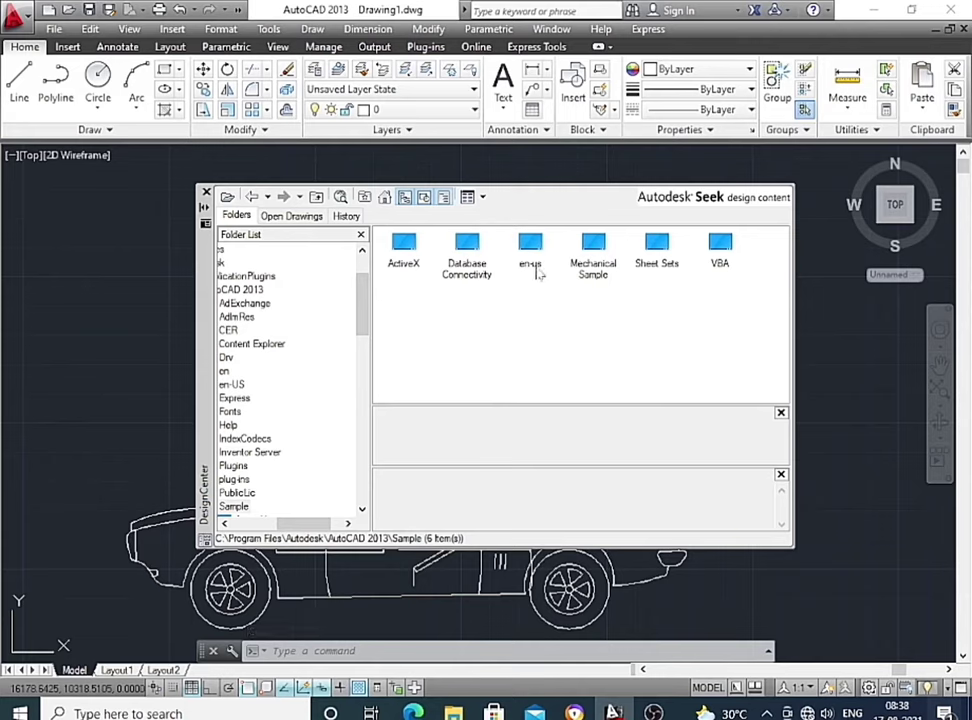
pyautogui.doubleClick(533, 252)
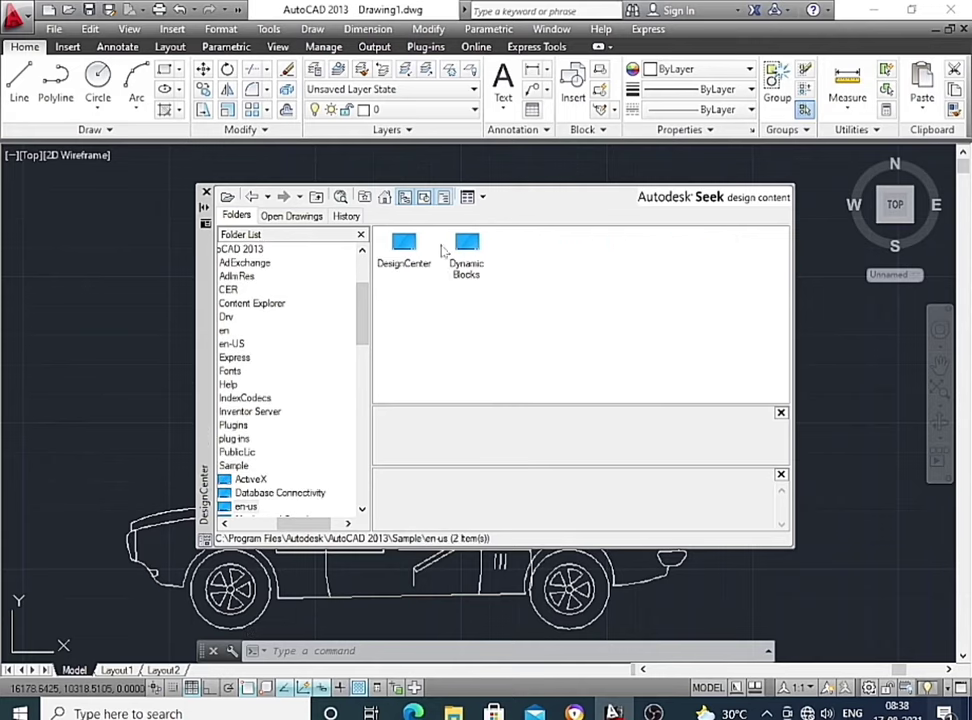
pyautogui.doubleClick(405, 248)
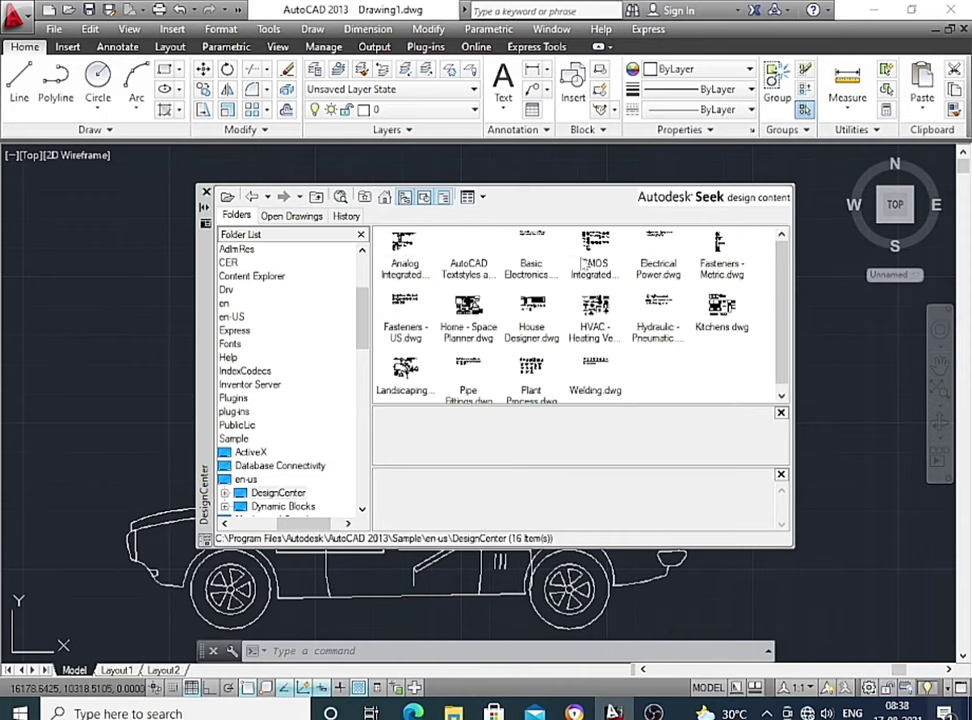
pyautogui.scroll(1, 738, 290)
pyautogui.scroll(-1, 783, 370)
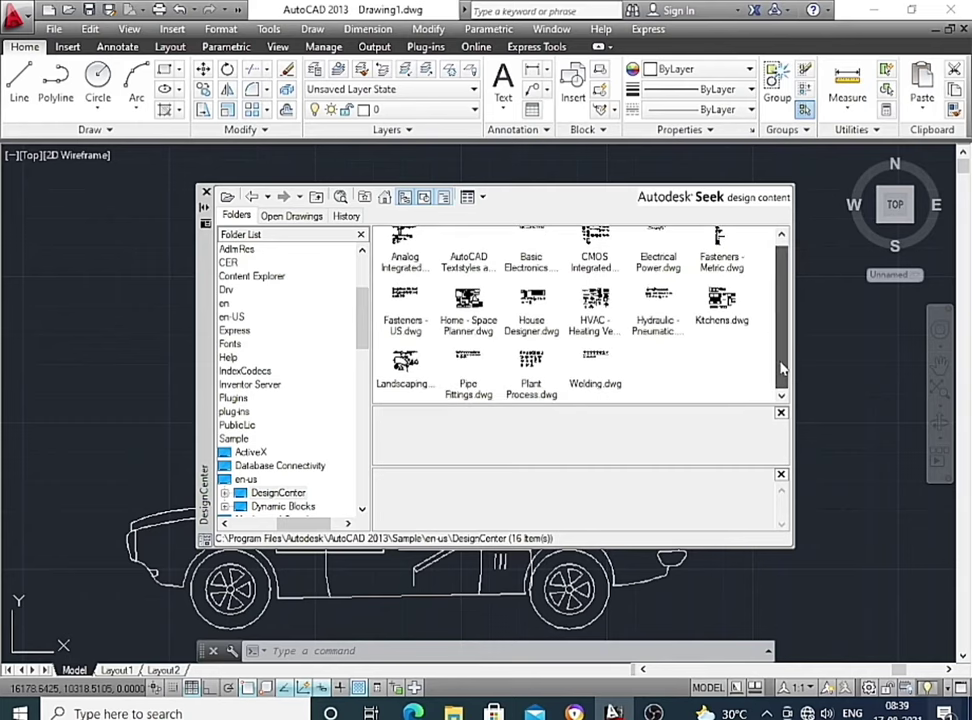
pyautogui.scroll(1, 783, 370)
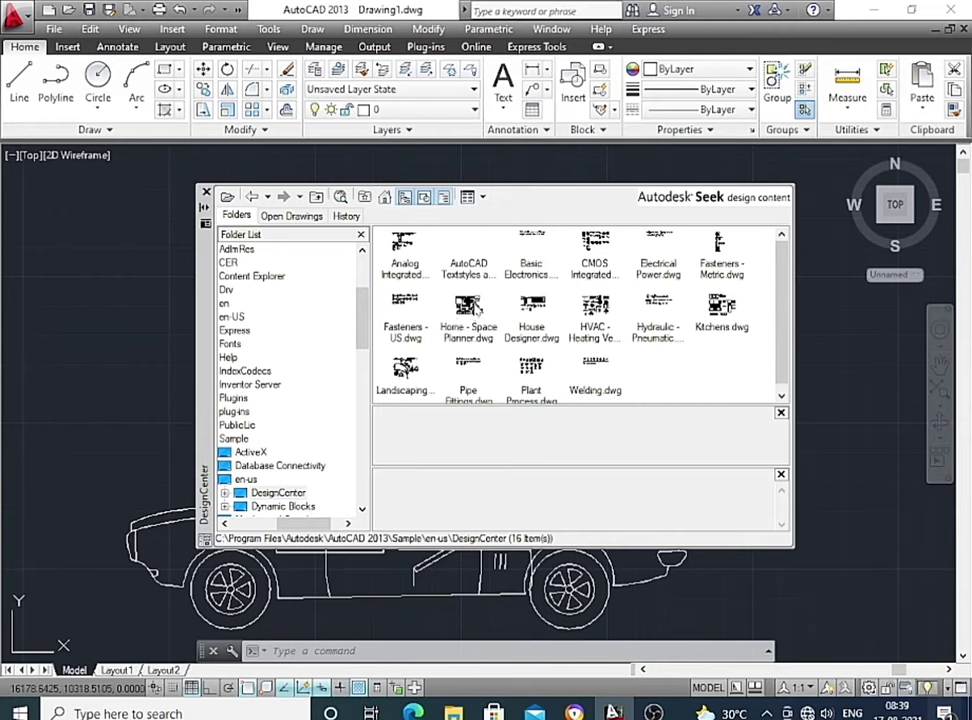
pyautogui.doubleClick(470, 310)
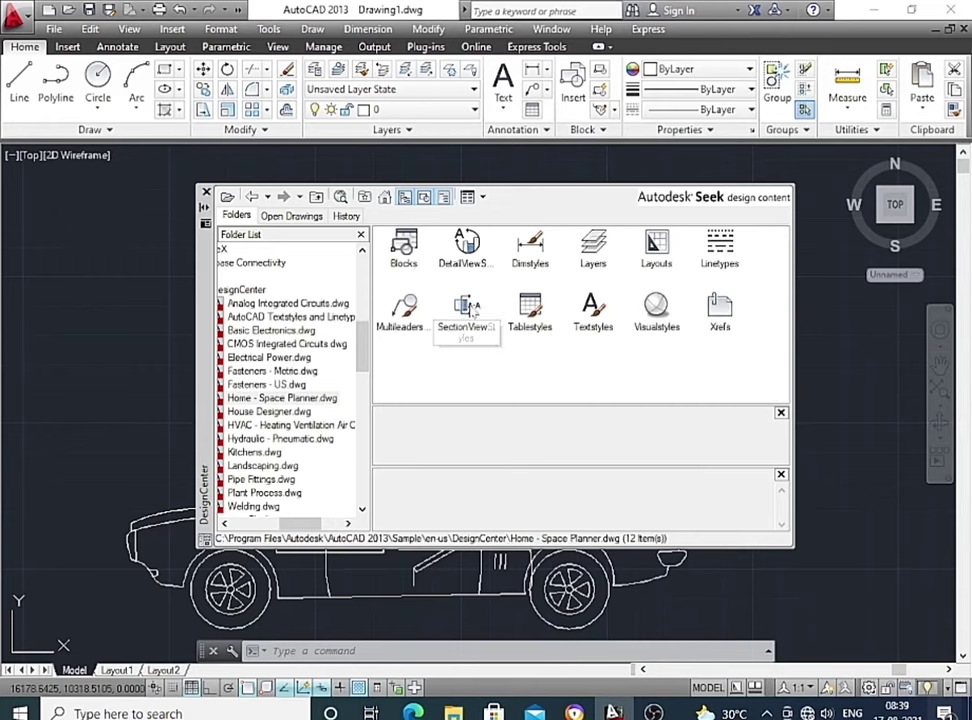
pyautogui.doubleClick(467, 238)
# Drag in Bed - Queen, Chair - Desk, Chair - Rocking, Dining Set and Sofa - Roundback
pyautogui.scroll(-2, 624, 287)
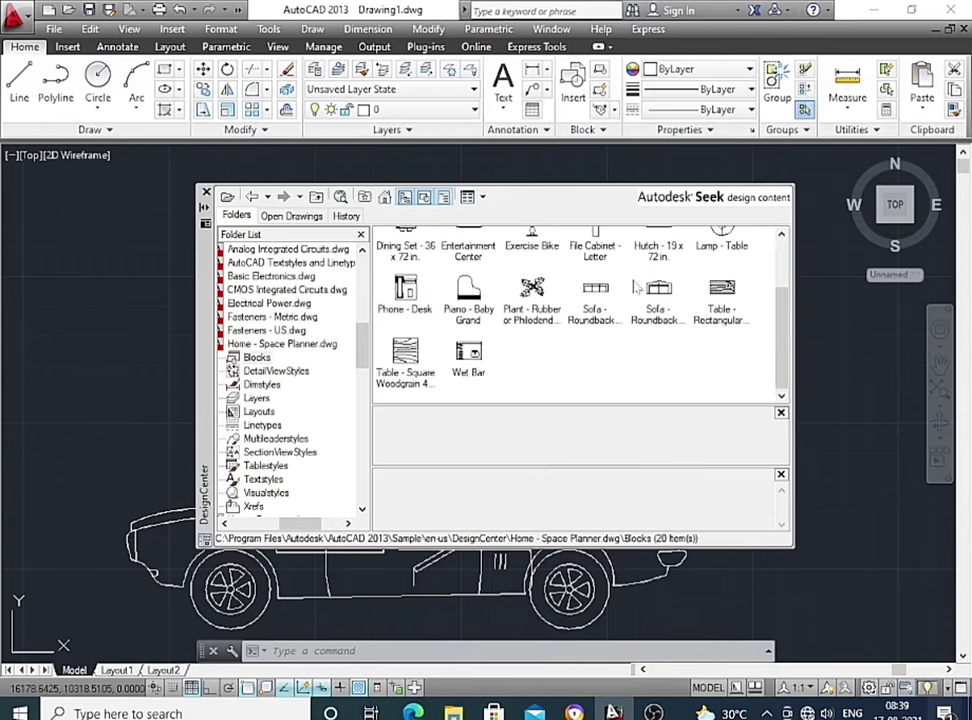
pyautogui.scroll(2, 632, 288)
pyautogui.moveTo(405, 243); pyautogui.dragTo(22, 256)
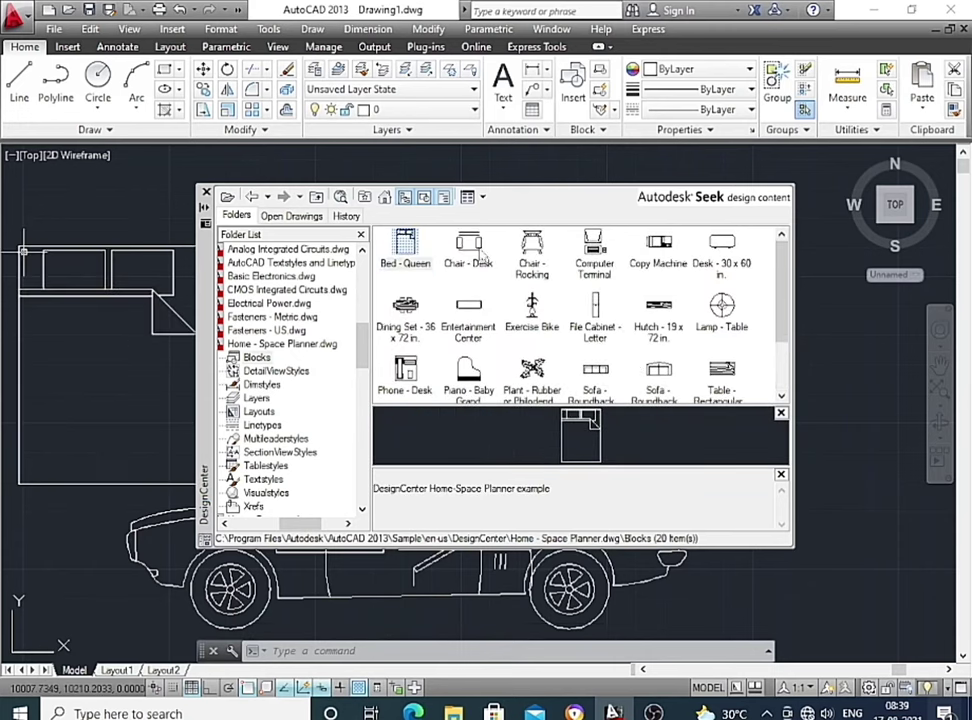
pyautogui.moveTo(470, 245); pyautogui.dragTo(874, 484)
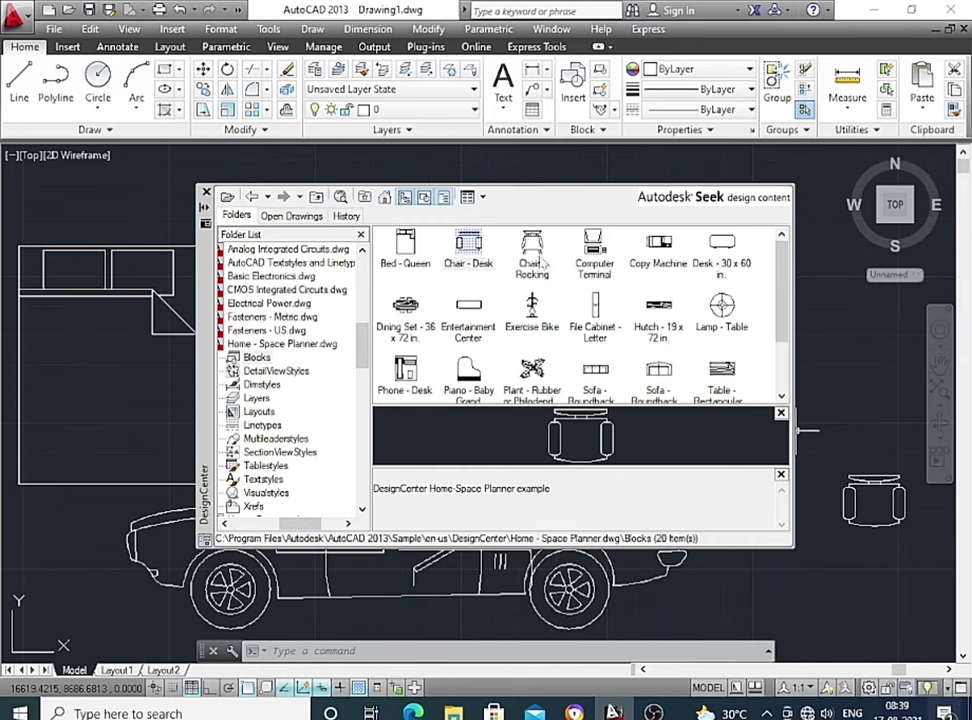
pyautogui.moveTo(541, 263); pyautogui.dragTo(818, 548)
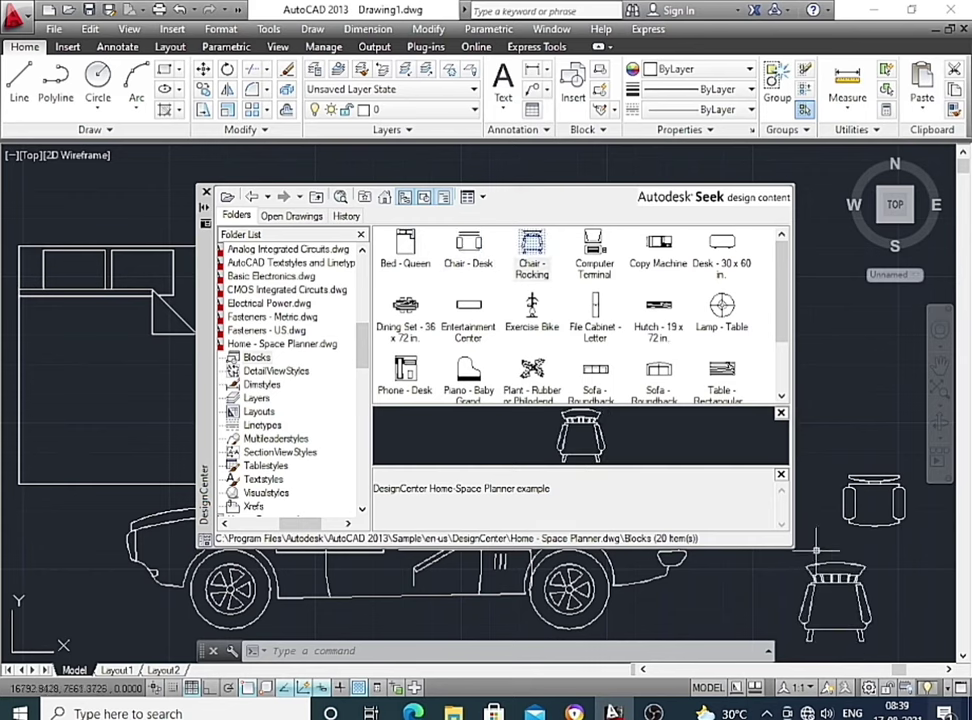
pyautogui.moveTo(408, 328); pyautogui.dragTo(812, 380)
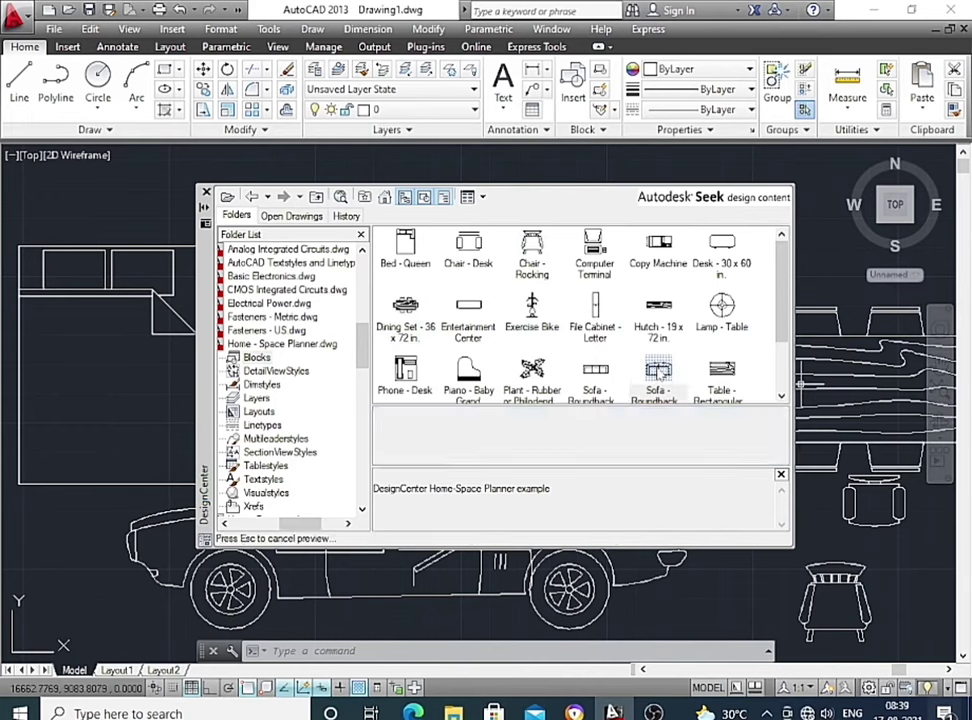
pyautogui.moveTo(657, 372); pyautogui.dragTo(722, 565)
pyautogui.scroll(-1, 686, 397)
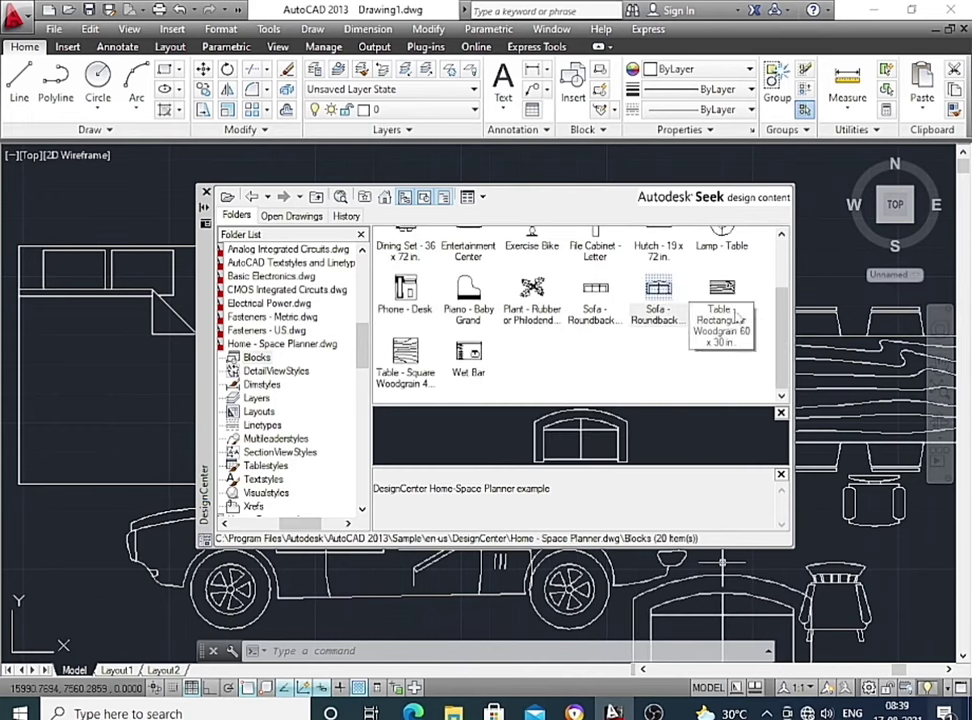
pyautogui.scroll(1, 735, 330)
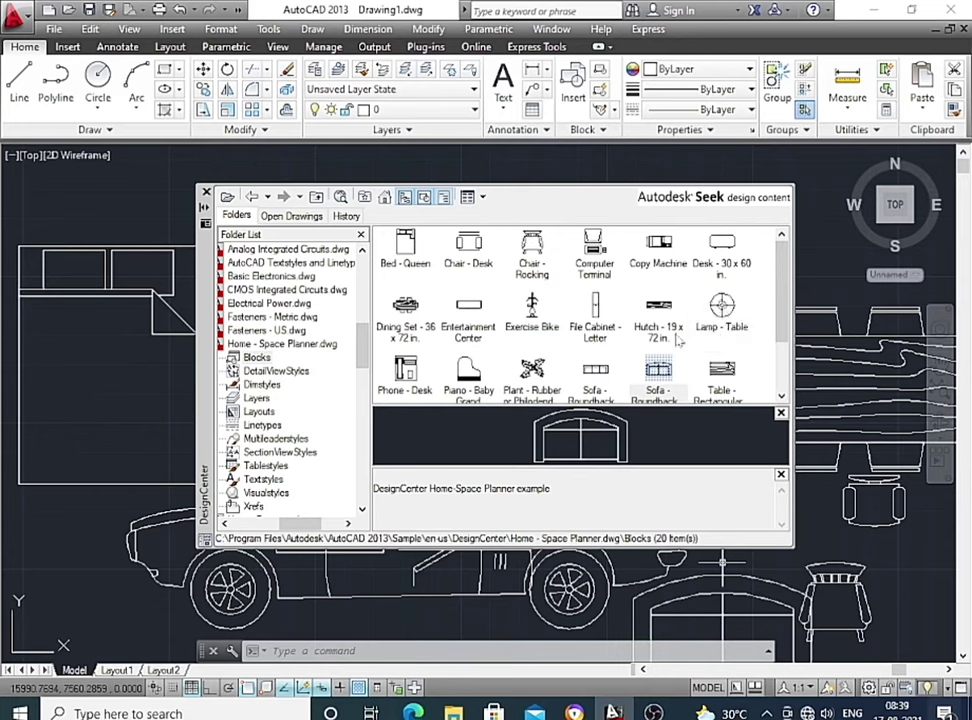
# Return to the sample drawings list and open the House Designer.dwg blocks
pyautogui.click(252, 196)
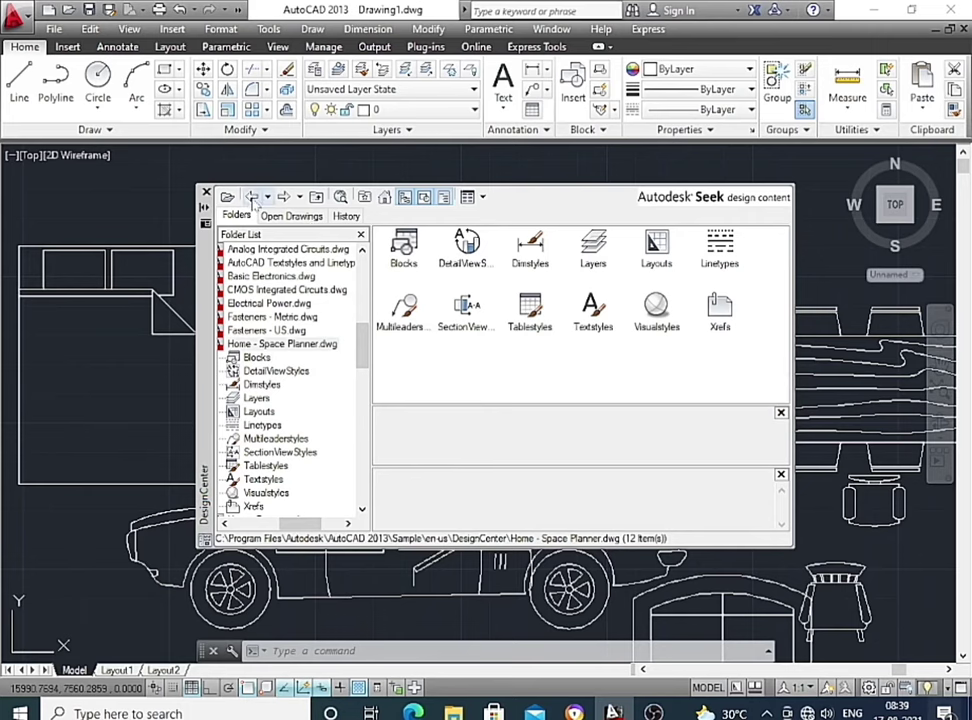
pyautogui.click(252, 197)
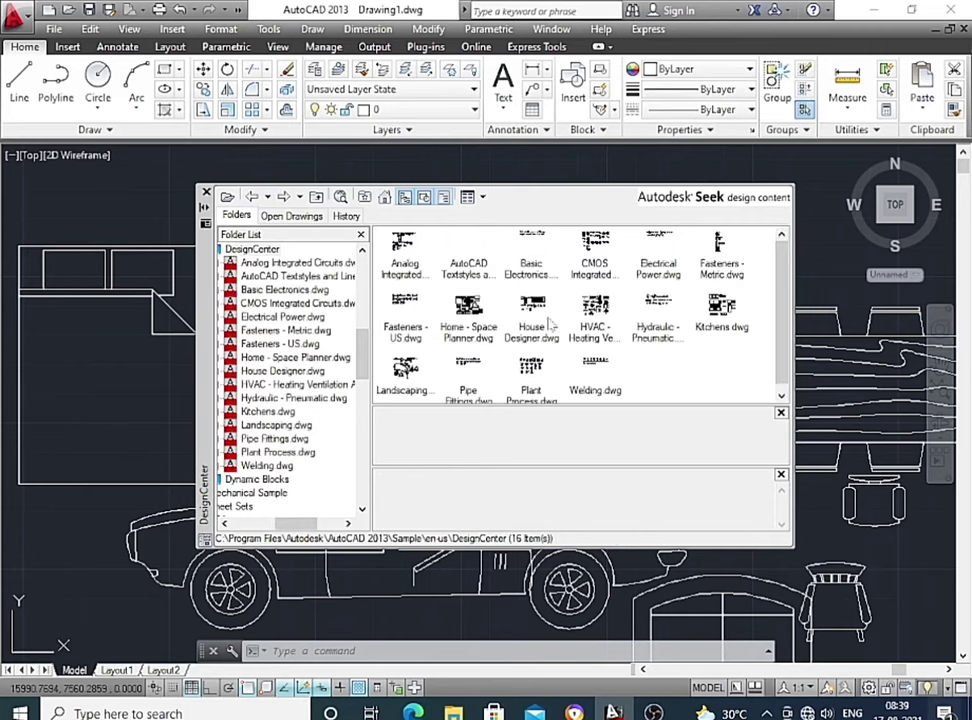
pyautogui.doubleClick(540, 310)
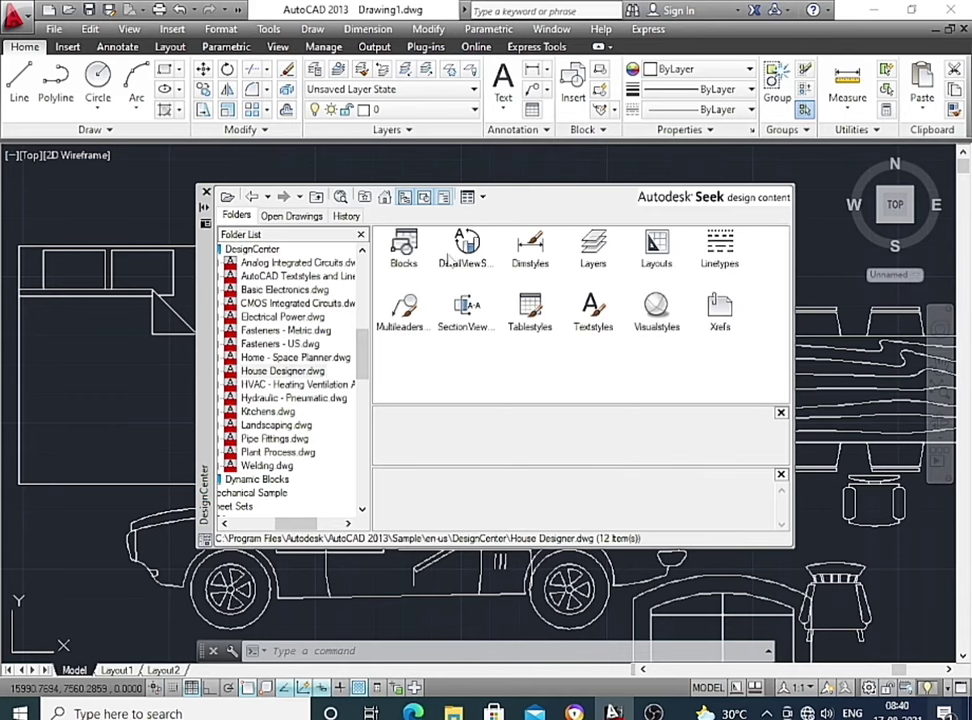
pyautogui.doubleClick(414, 254)
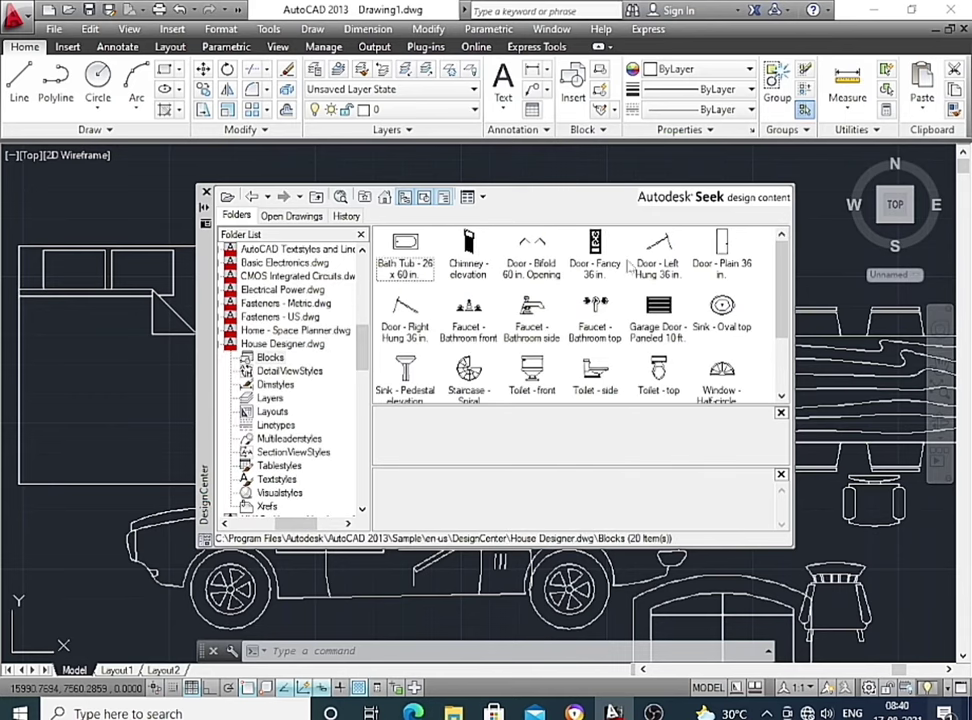
# Place the Bath Tub, fancy door and plain 36 in. door blocks at the drawing's left
pyautogui.moveTo(405, 252); pyautogui.dragTo(65, 434)
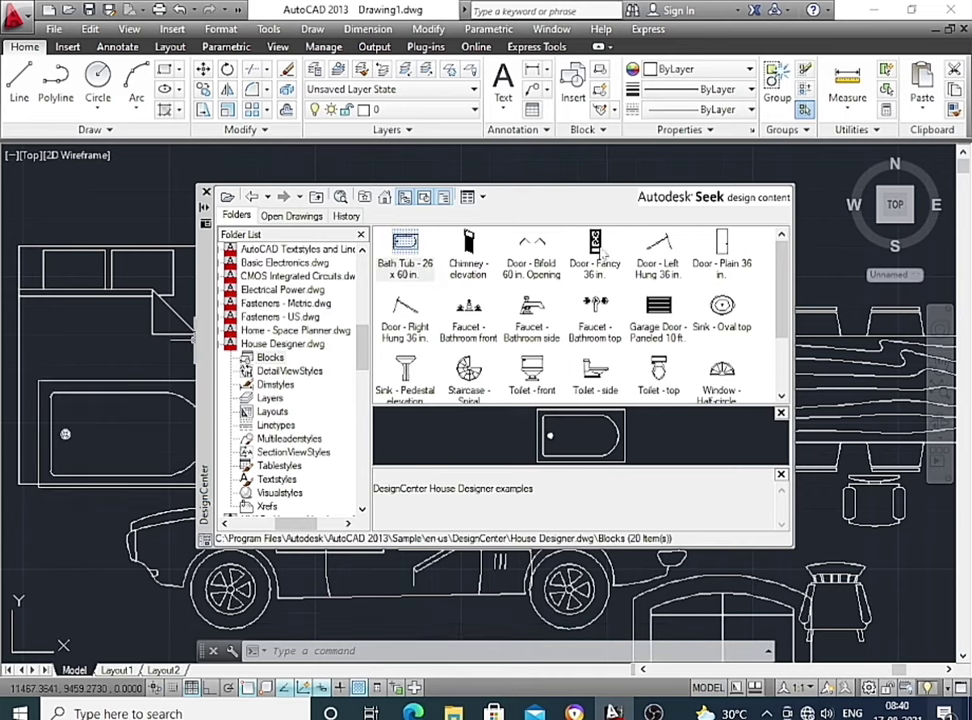
pyautogui.moveTo(602, 252); pyautogui.dragTo(64, 432)
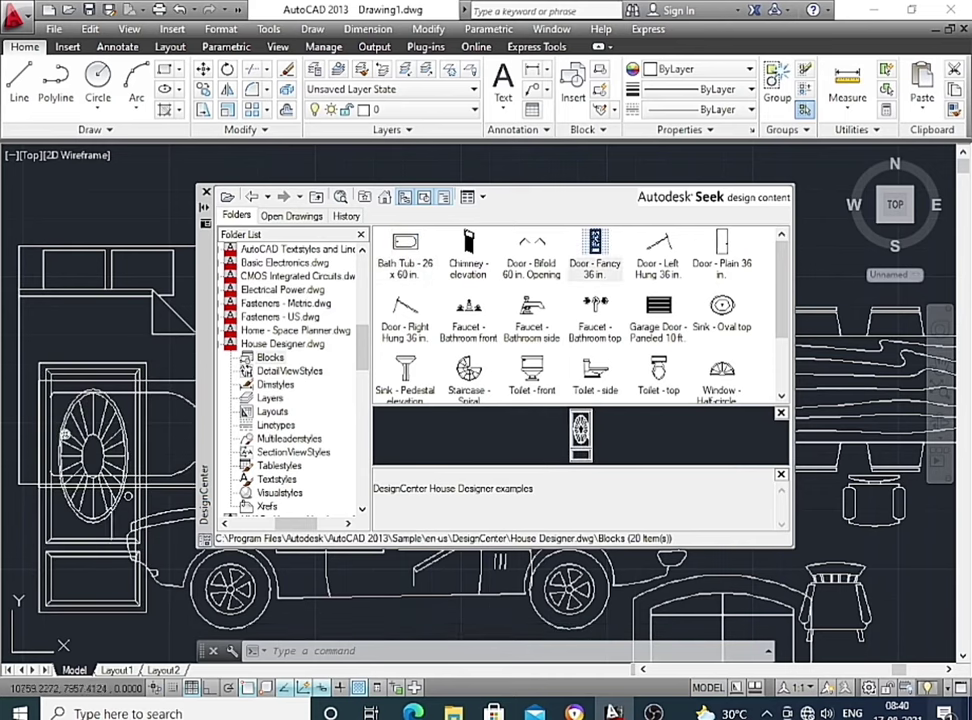
pyautogui.click(725, 249)
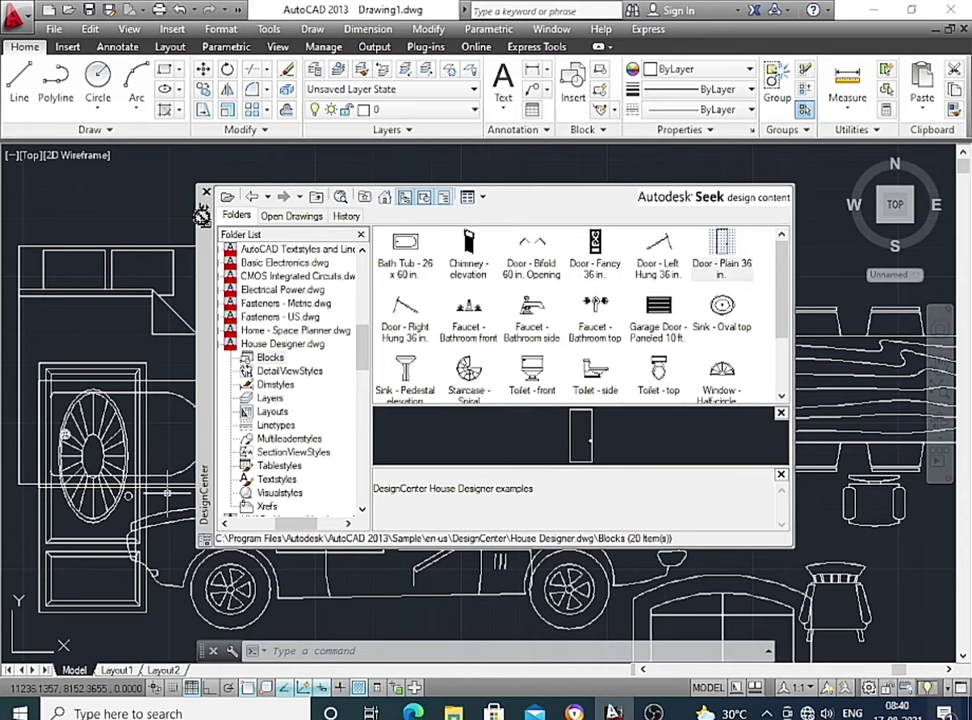
pyautogui.moveTo(202, 215); pyautogui.dragTo(185, 397)
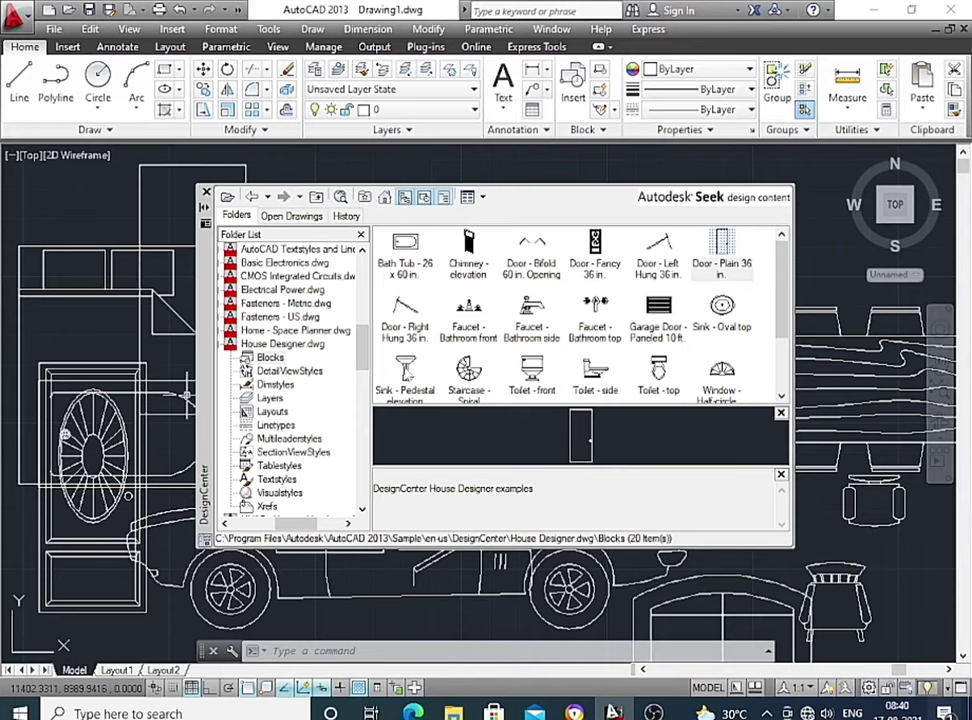
# Place a pedestal sink at upper left and front- and side-view toilets at right
pyautogui.scroll(-1, 405, 360)
pyautogui.scroll(1, 403, 355)
pyautogui.moveTo(405, 372); pyautogui.dragTo(172, 215)
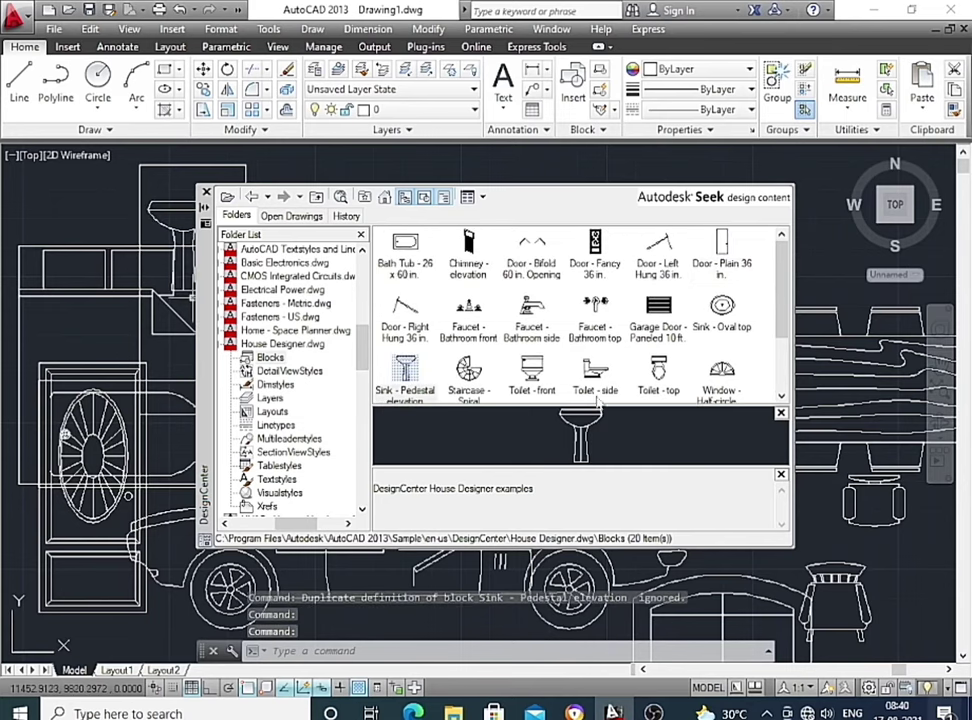
pyautogui.moveTo(533, 375); pyautogui.dragTo(805, 487)
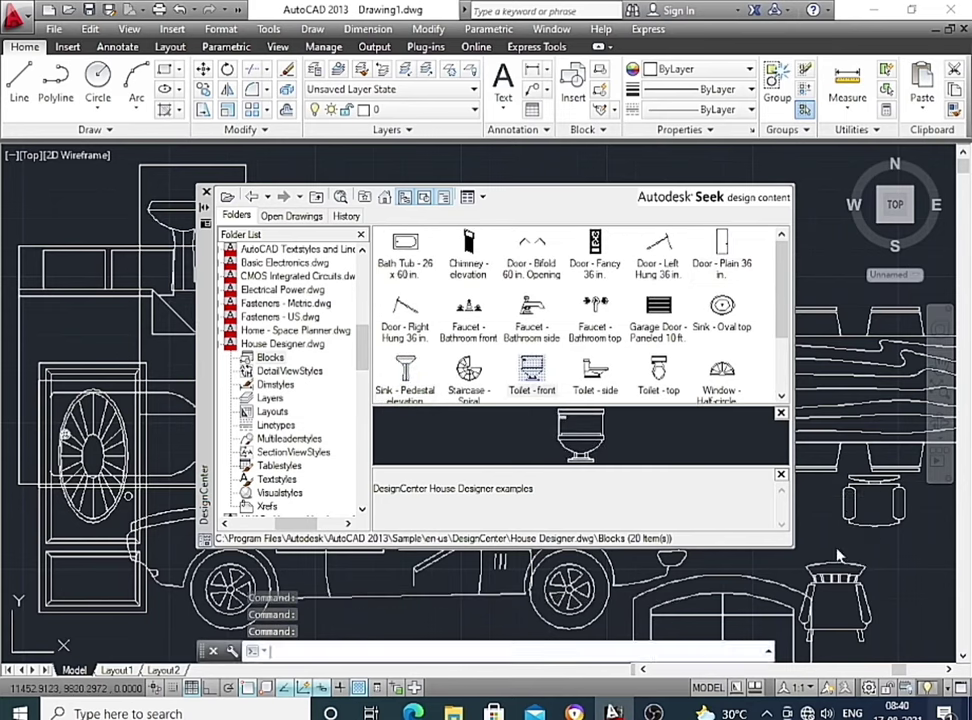
pyautogui.moveTo(597, 375); pyautogui.dragTo(850, 485)
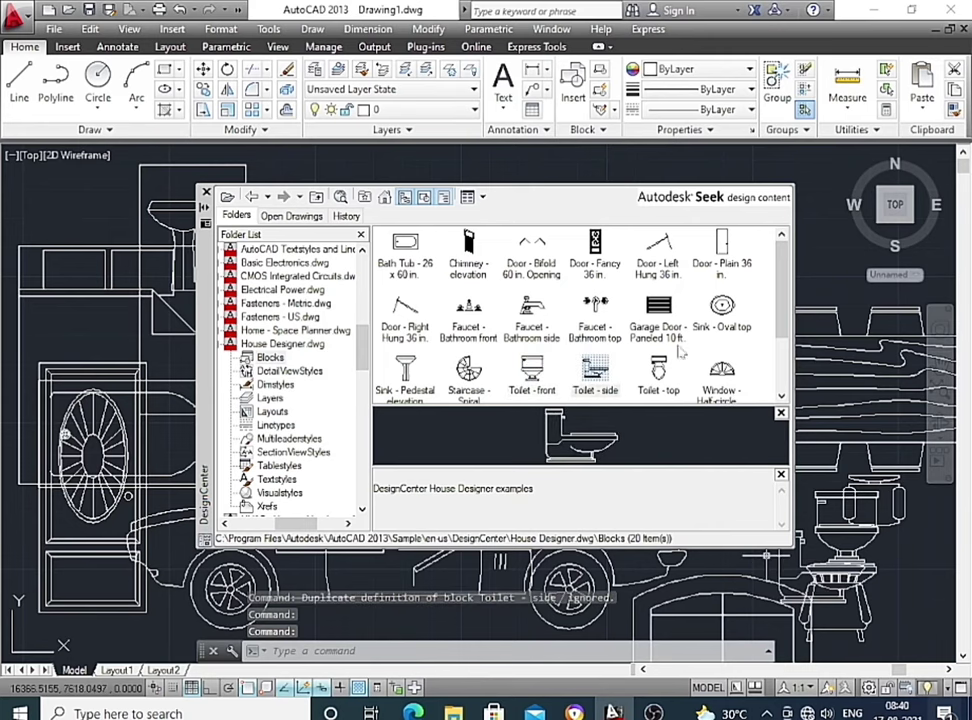
pyautogui.click(658, 375)
pyautogui.scroll(-1, 660, 360)
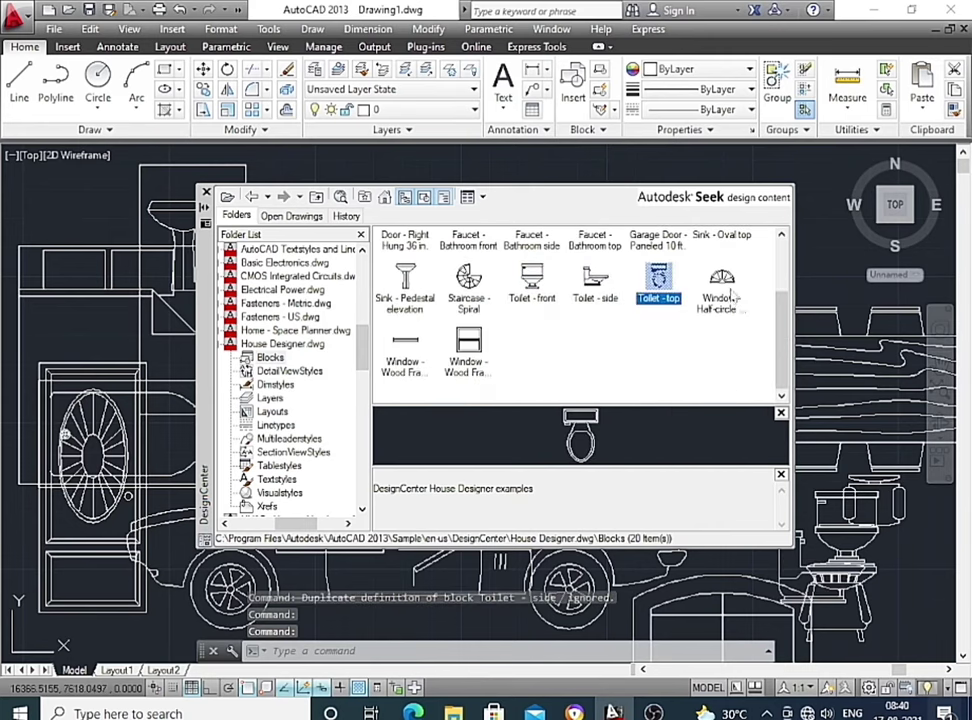
pyautogui.click(722, 282)
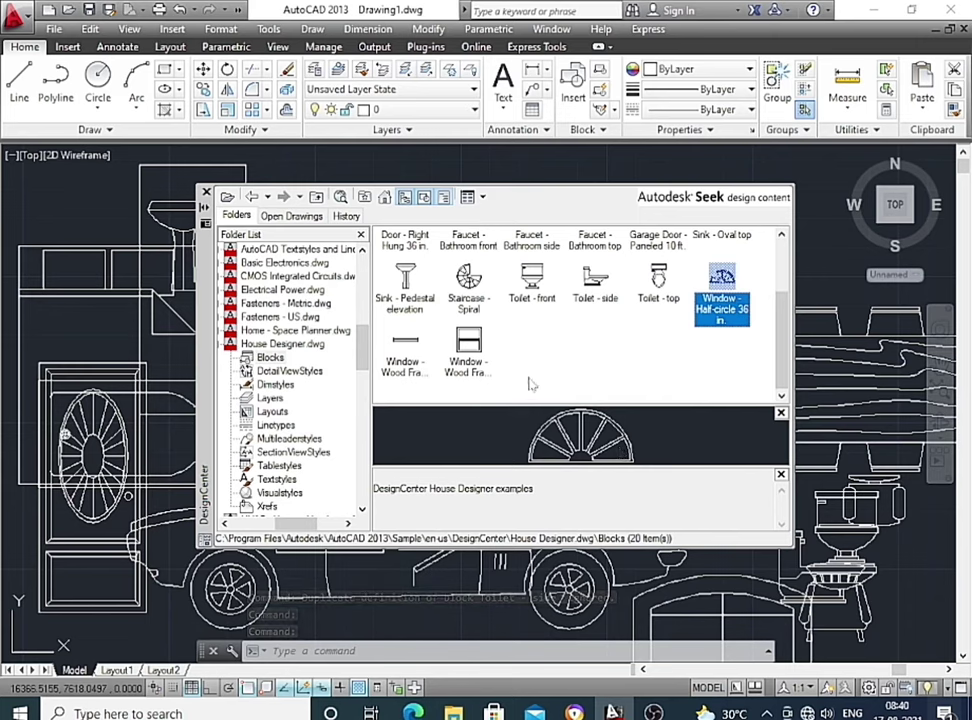
pyautogui.click(253, 197)
# Open Kitchens.dwg blocks; place Microwave top-left and Kitchen Layout - 7 x 8 ft lower-left
pyautogui.click(316, 197)
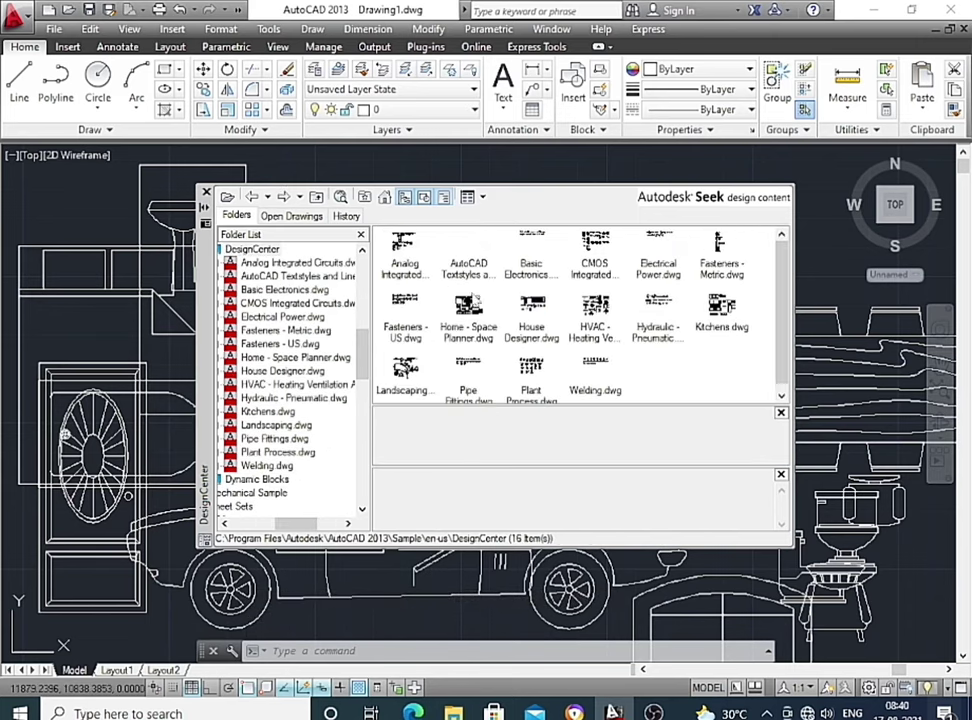
pyautogui.doubleClick(718, 326)
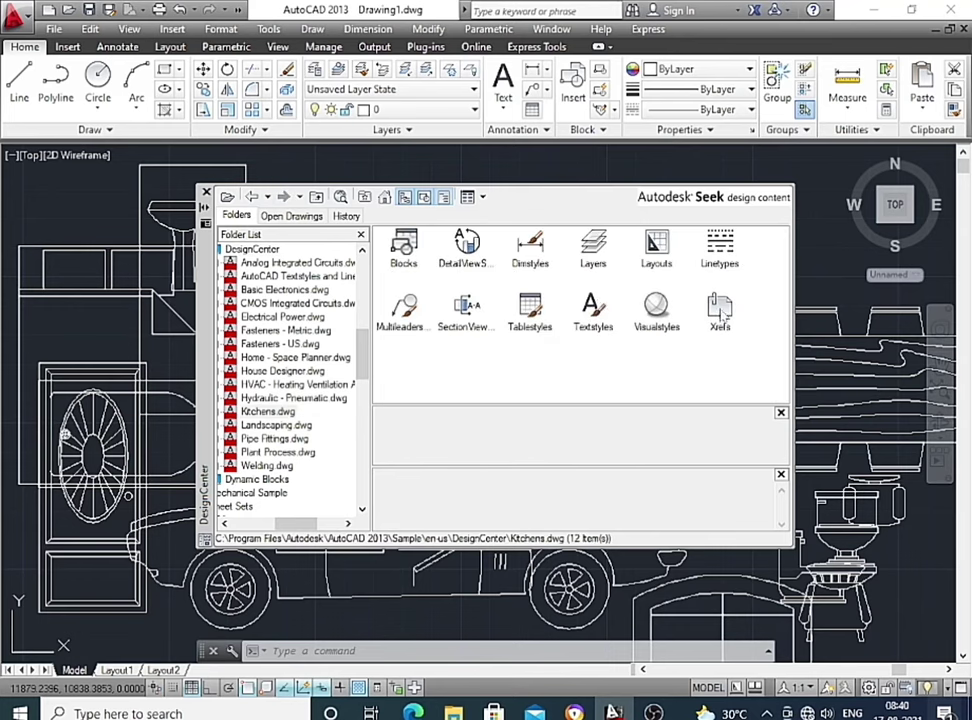
pyautogui.doubleClick(404, 245)
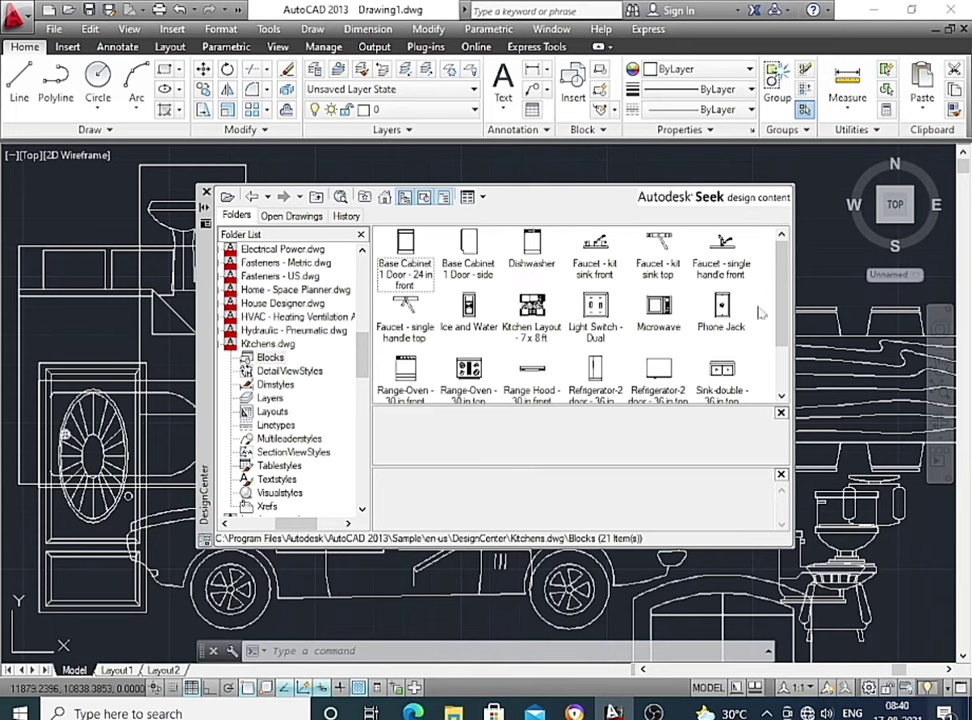
pyautogui.moveTo(658, 314); pyautogui.dragTo(95, 205)
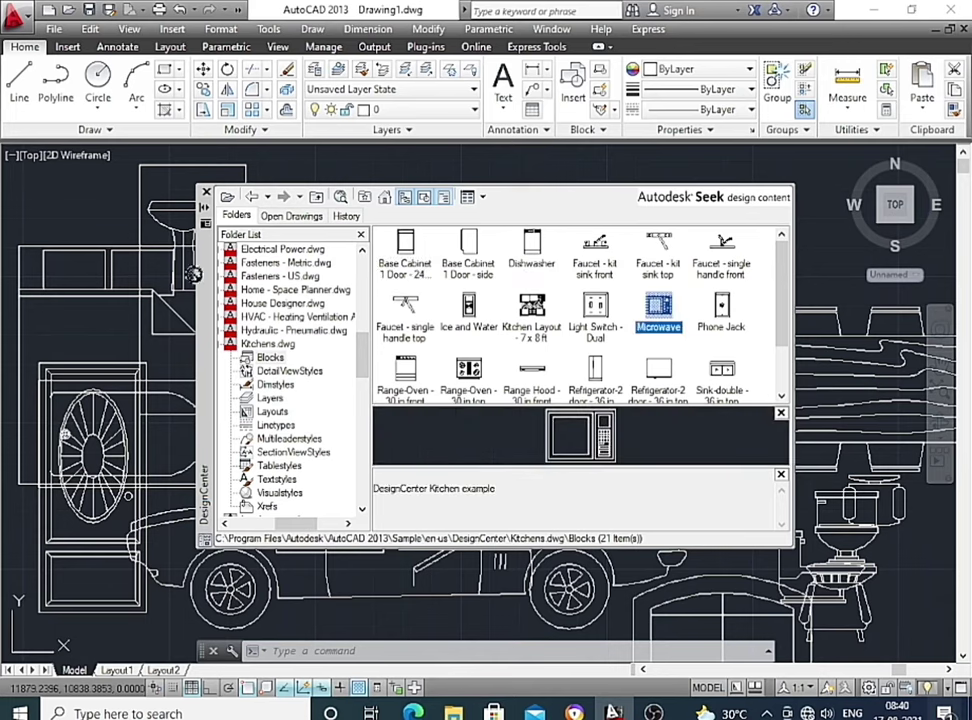
pyautogui.moveTo(532, 310); pyautogui.dragTo(40, 565)
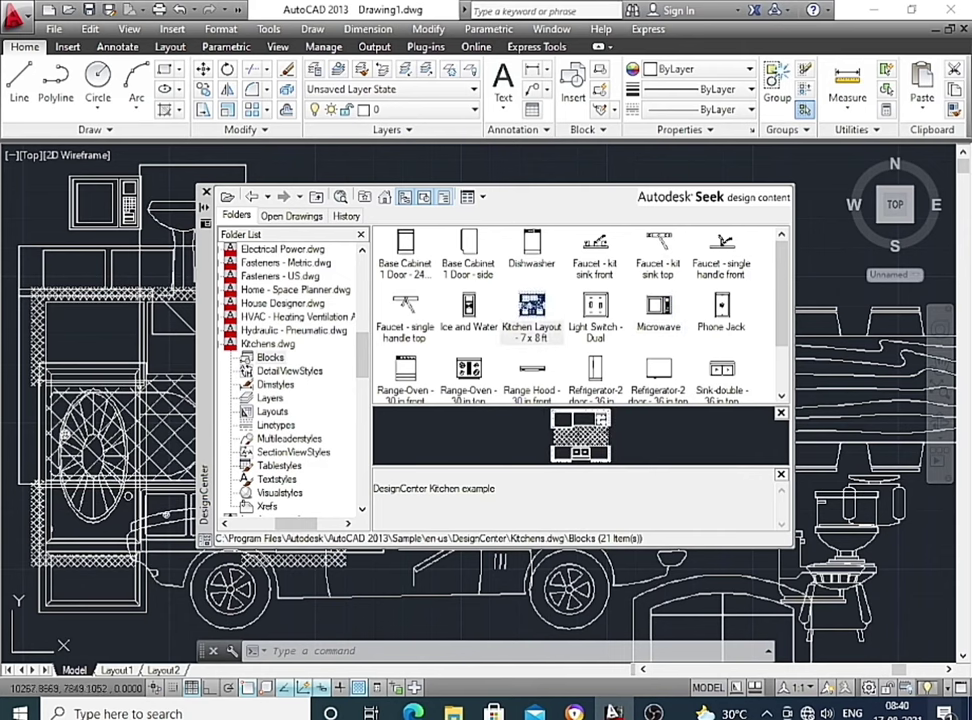
pyautogui.scroll(-1, 435, 373)
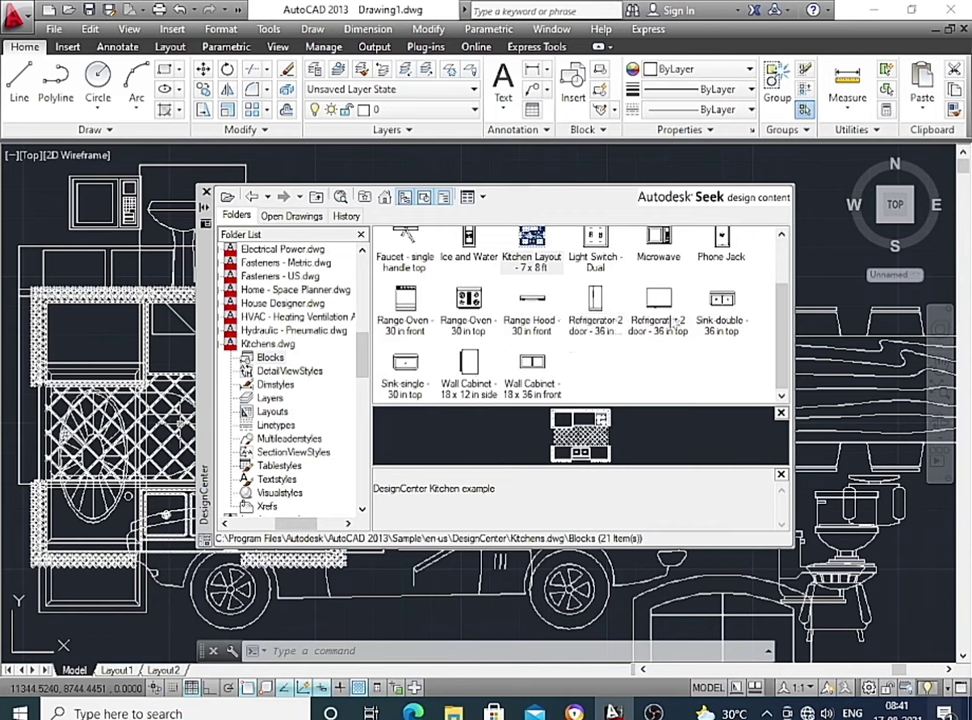
pyautogui.scroll(1, 674, 323)
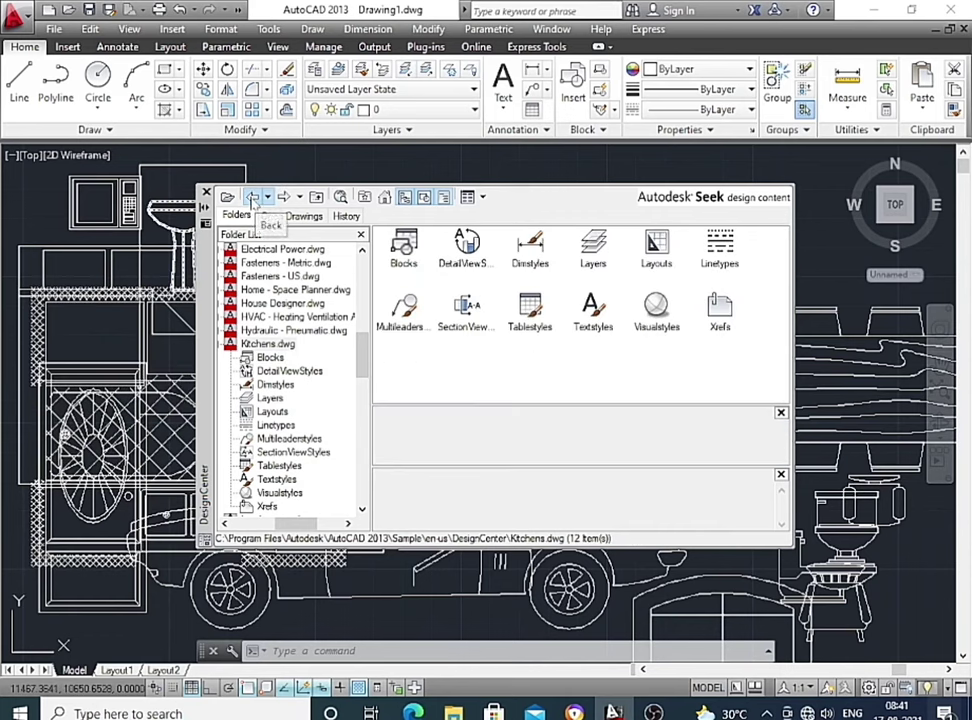
# Go back to the sample drawings and open the Landscaping.dwg Blocks folder
pyautogui.click(253, 197)
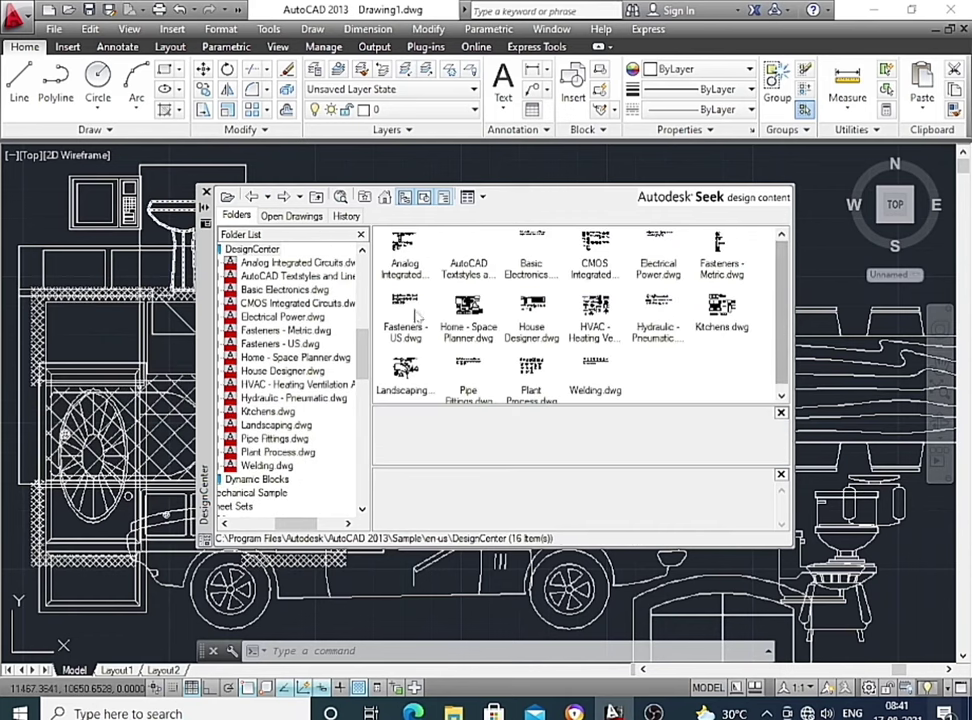
pyautogui.doubleClick(404, 372)
pyautogui.doubleClick(404, 248)
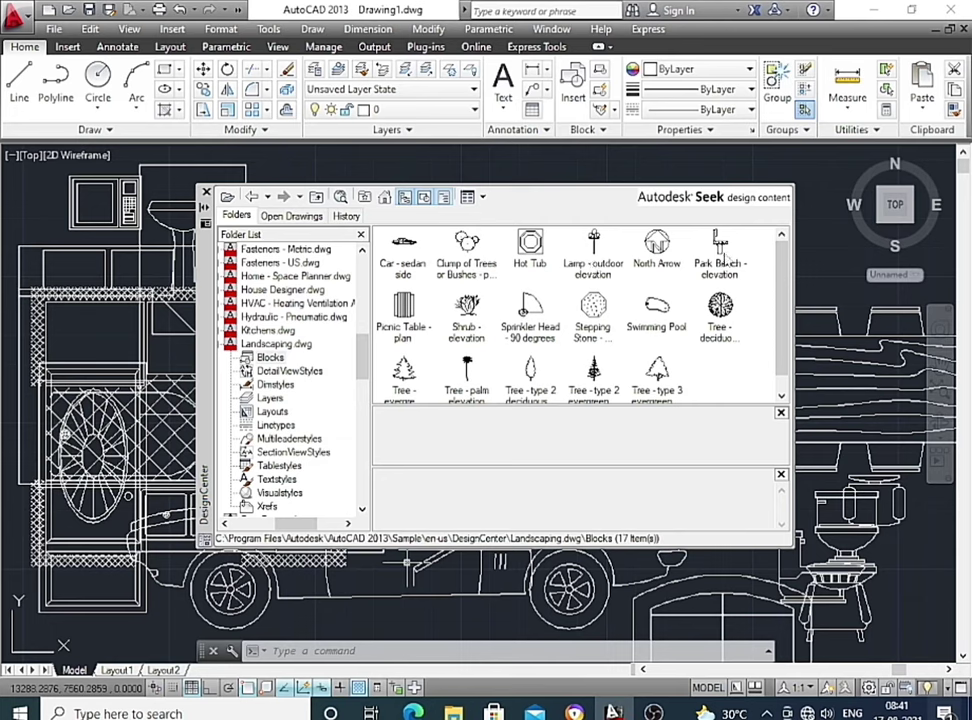
pyautogui.scroll(-1, 486, 343)
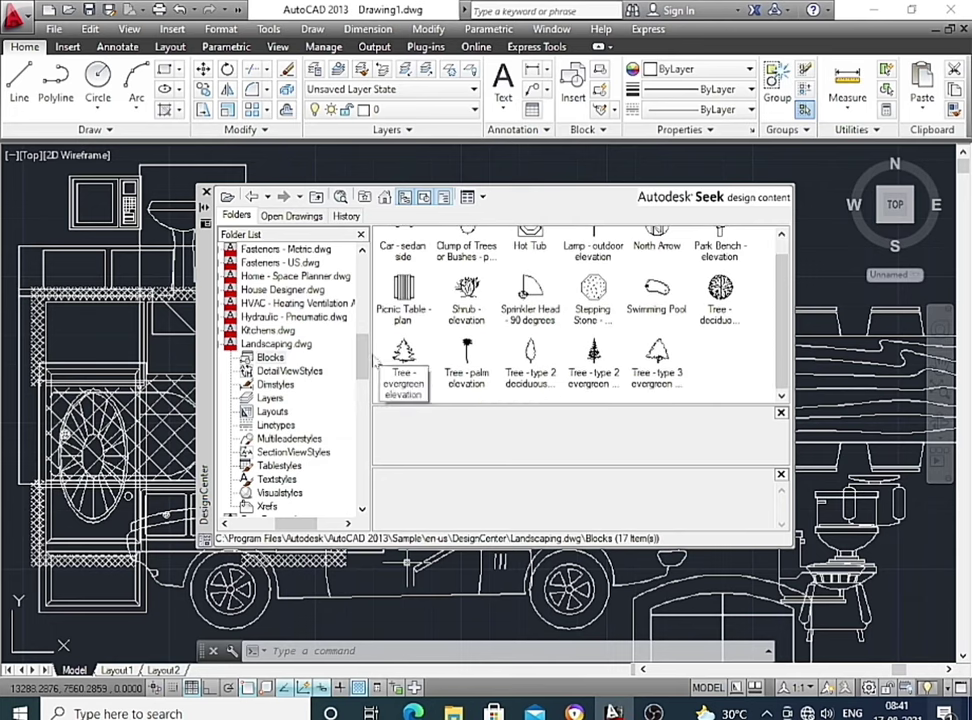